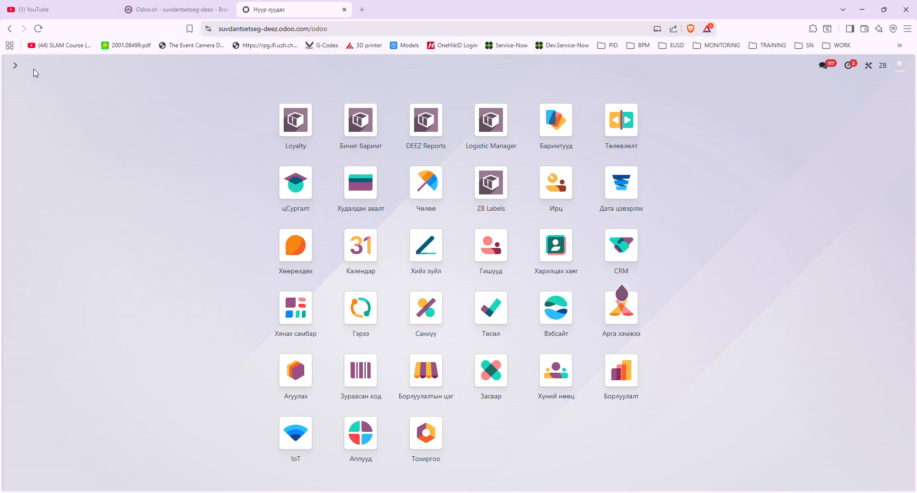
- Create a new document in the Бичиг баримт app and set its source POS (Хаанаас ПОС) to SEVENSTAR
{"action": "left_click", "coordinate": [15, 65]}
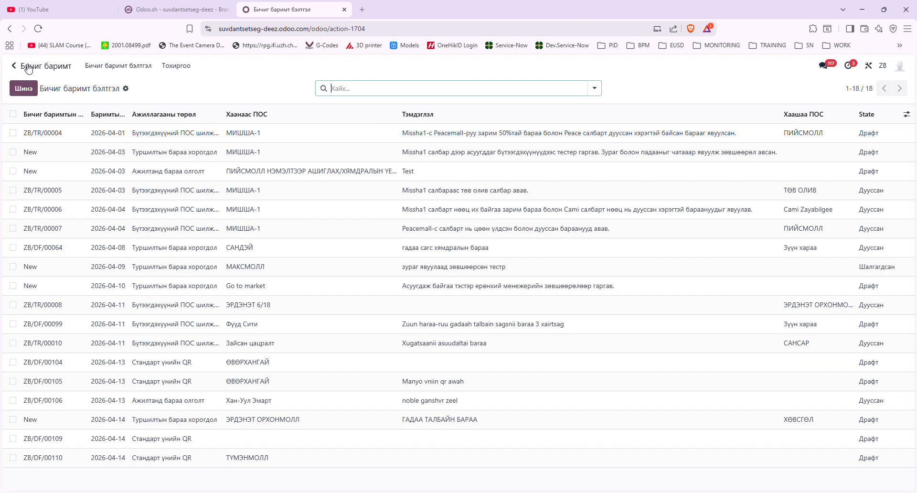
{"action": "left_click", "coordinate": [22, 68]}
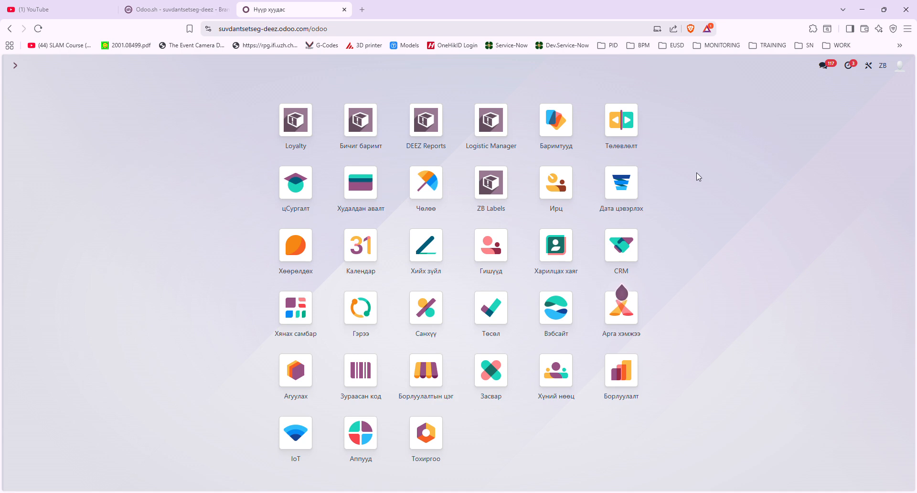
{"action": "left_click", "coordinate": [370, 126]}
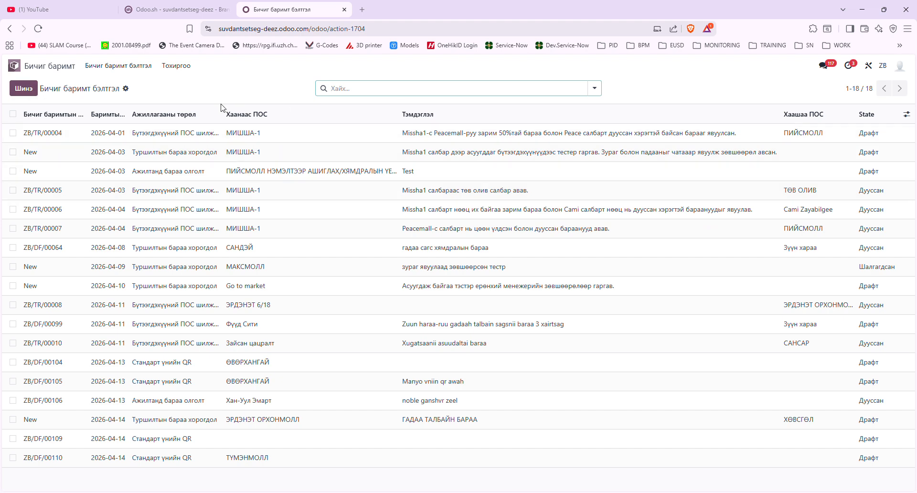
{"action": "left_click", "coordinate": [29, 91]}
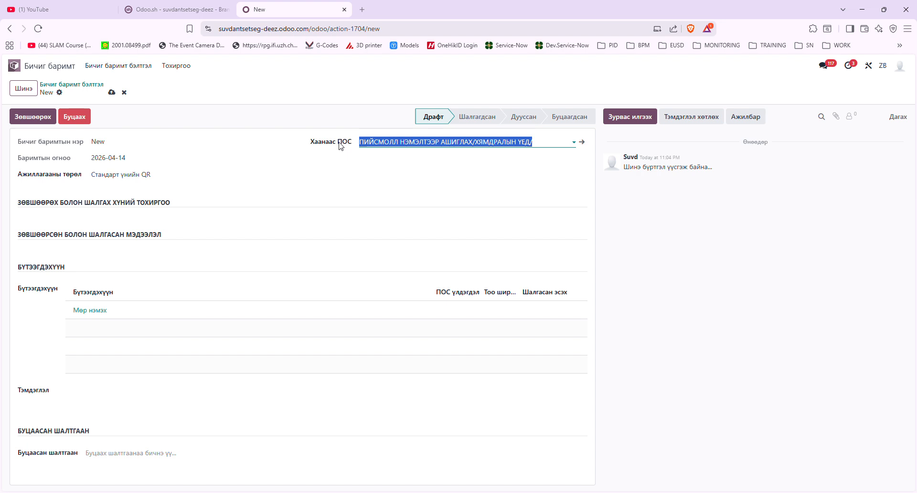
{"action": "left_click", "coordinate": [556, 143]}
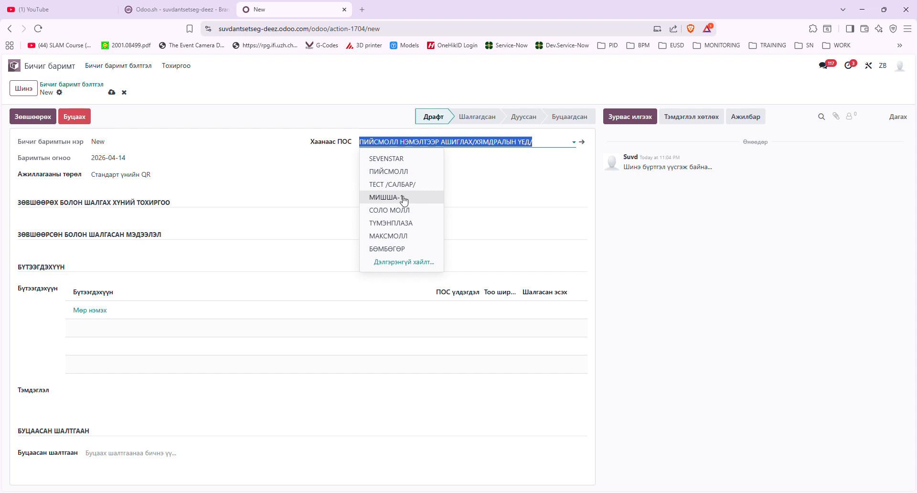
{"action": "left_click", "coordinate": [407, 163]}
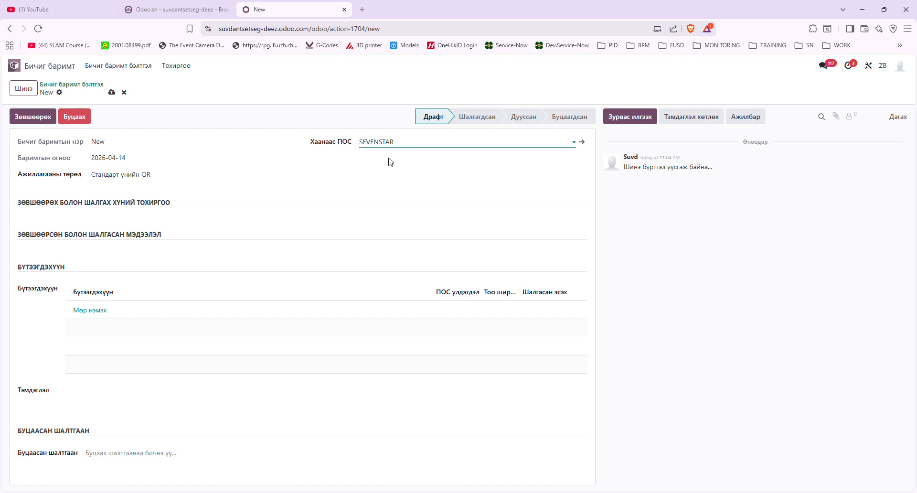
- Add a product line for KIRKLAND SPARKLING WATER Lemon, searching the products by 225
{"action": "left_click", "coordinate": [105, 315]}
{"action": "left_click", "coordinate": [116, 315]}
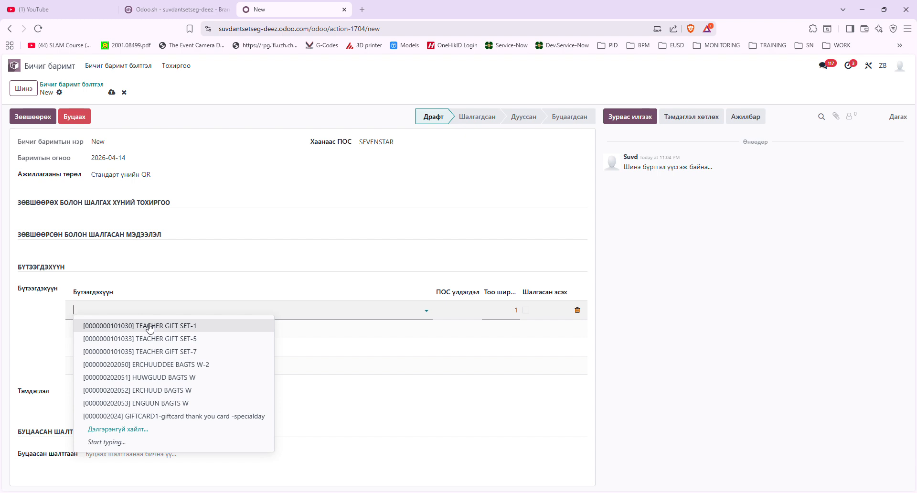
{"action": "type", "text": "225"}
{"action": "left_click", "coordinate": [153, 327]}
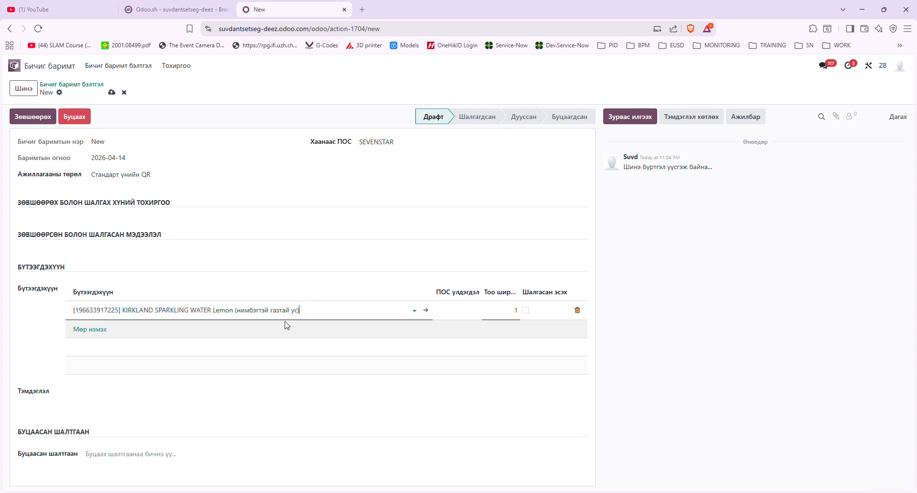
- Enter the note "Үнийн шошго байхгүй шинээр" in Тэмдэглэл and save the document
{"action": "left_click", "coordinate": [268, 400]}
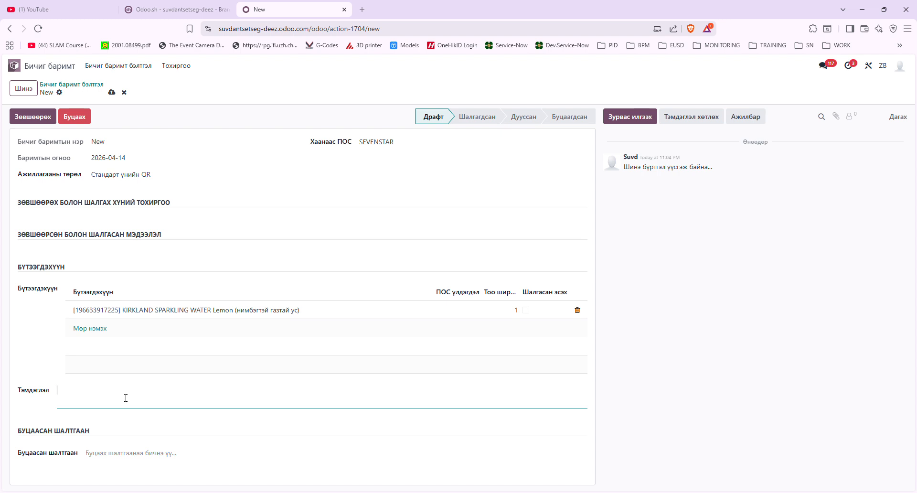
{"action": "type", "text": "Үнийн шошго байхгүй шинээр"}
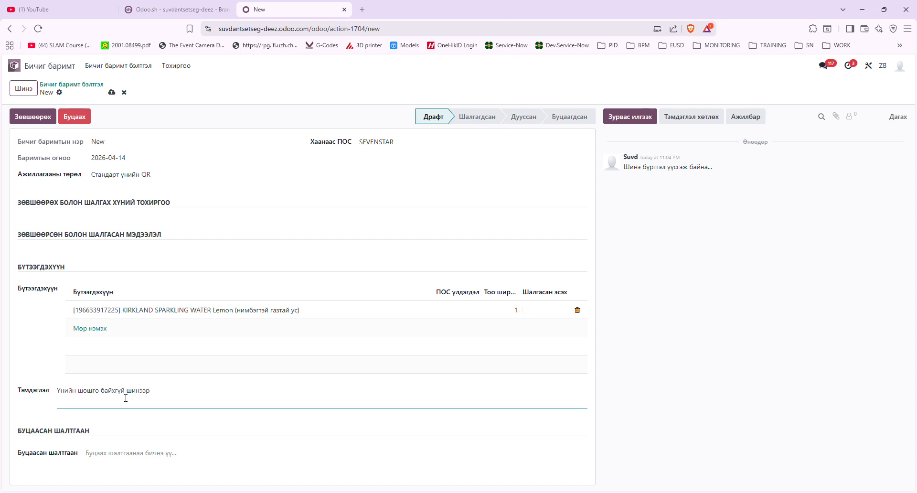
{"action": "left_click", "coordinate": [113, 92]}
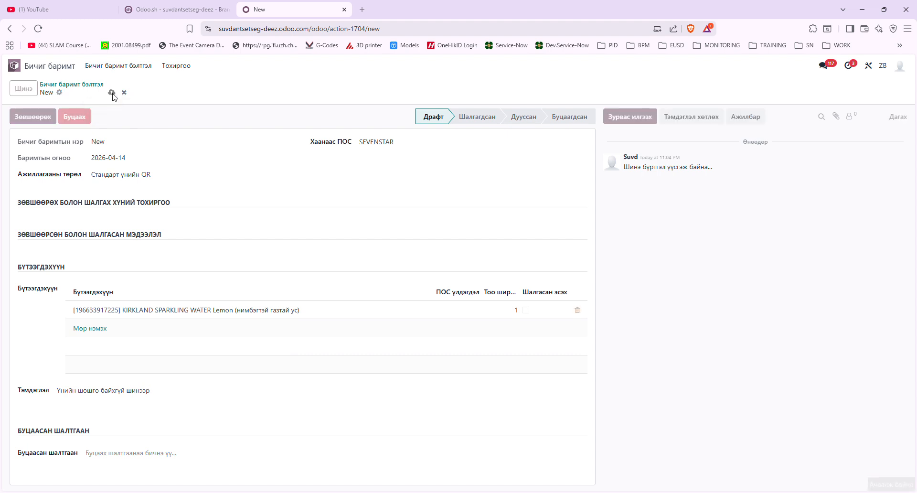
- Return to the document list, open the saved SEVENSTAR document to review it, and go back to the list
{"action": "left_click", "coordinate": [69, 85]}
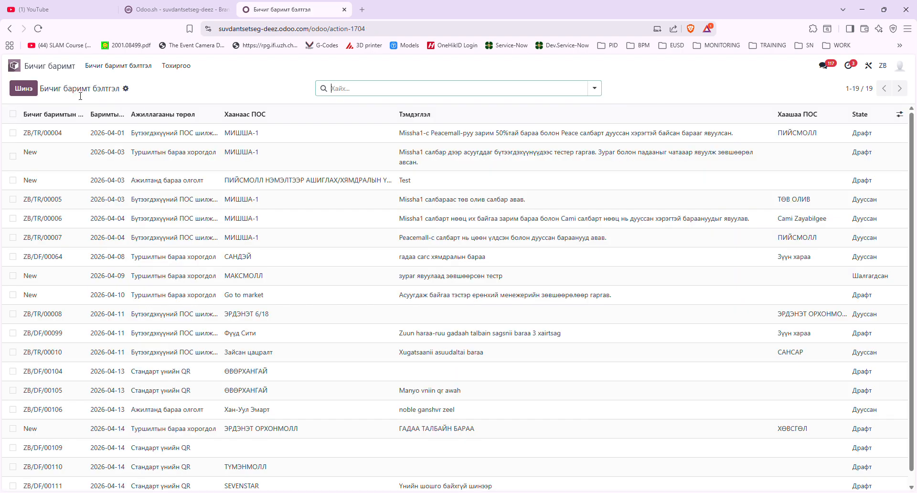
{"action": "scroll", "coordinate": [287, 405], "scroll_direction": "down", "scroll_amount": 1}
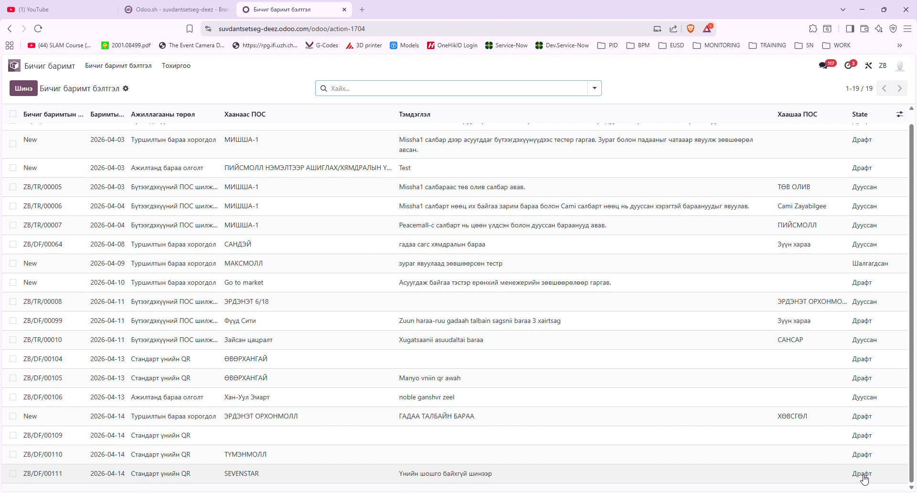
{"action": "left_click", "coordinate": [352, 474]}
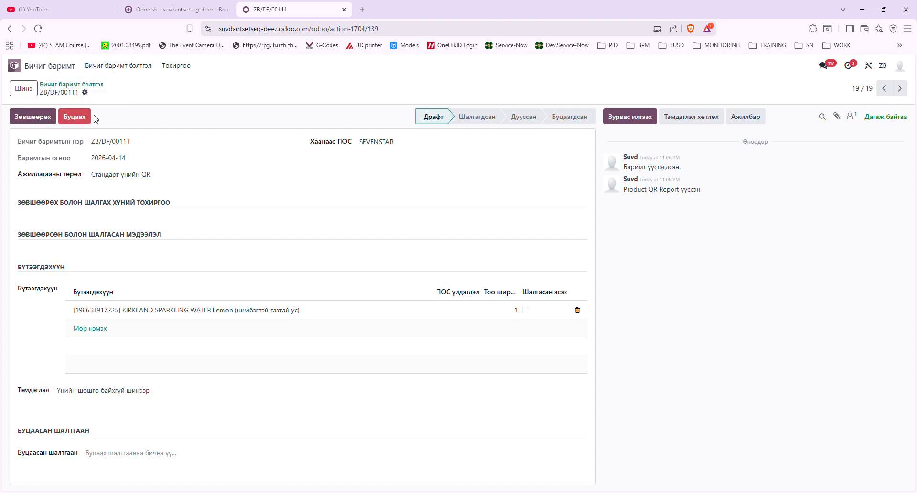
{"action": "left_click", "coordinate": [101, 90]}
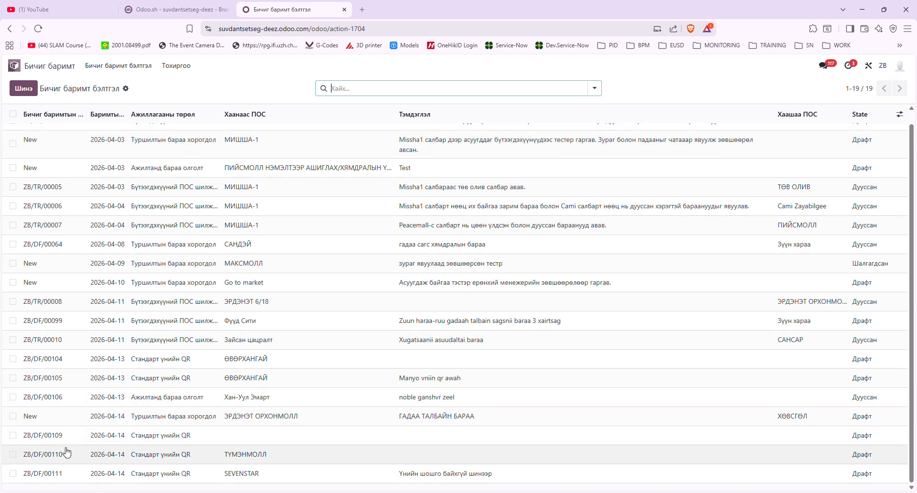
{"action": "left_click", "coordinate": [12, 473]}
{"action": "left_click", "coordinate": [13, 473]}
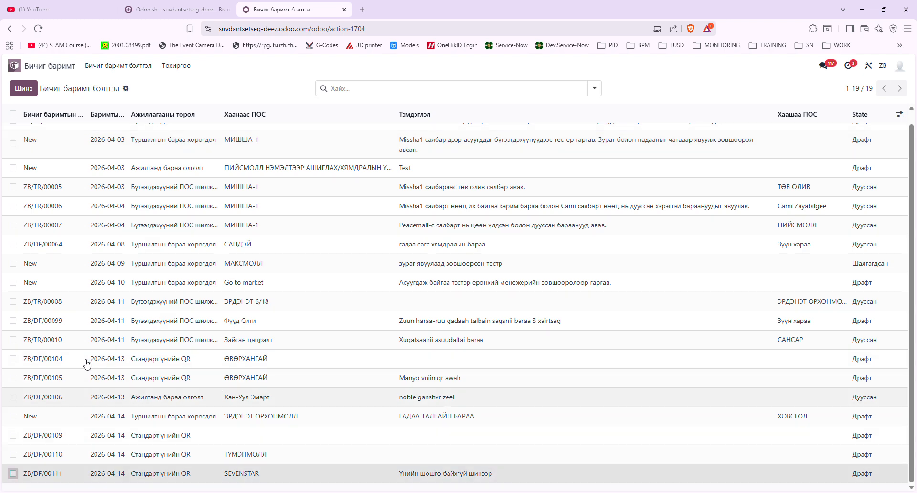
- Start another new document and set its operation type (Ажиллагааны төрөл) to Бүтээгдэхүүний ПОС шилжилт
{"action": "left_click", "coordinate": [24, 88]}
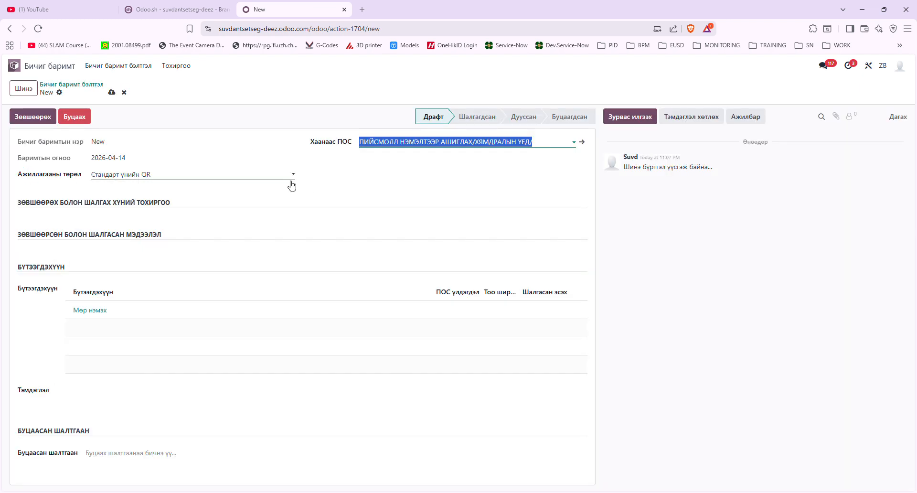
{"action": "left_click", "coordinate": [196, 183]}
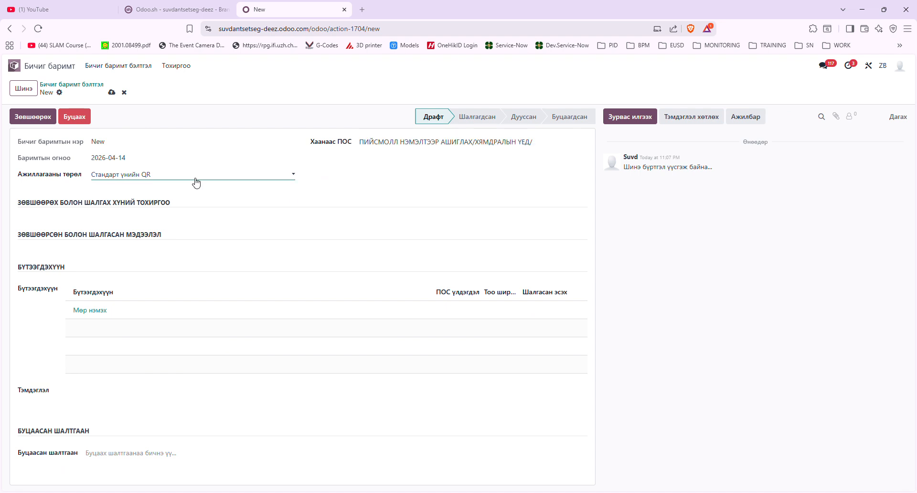
{"action": "left_click", "coordinate": [203, 208]}
{"action": "left_click", "coordinate": [410, 145]}
{"action": "left_click", "coordinate": [297, 175]}
{"action": "left_click", "coordinate": [349, 198]}
{"action": "left_click", "coordinate": [105, 312]}
{"action": "left_click", "coordinate": [172, 310]}
{"action": "left_click", "coordinate": [261, 213]}
{"action": "left_click", "coordinate": [153, 174]}
{"action": "left_click", "coordinate": [163, 218]}
{"action": "left_click", "coordinate": [228, 227]}
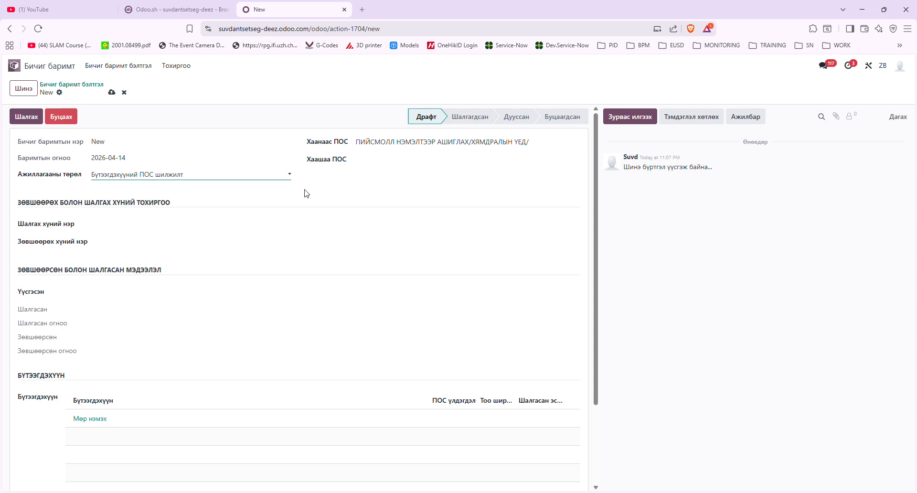
- Set the destination POS (Хаашаа ПОС) to МИШША-1 and assign the same employee as both checker and approver
{"action": "left_click", "coordinate": [399, 159]}
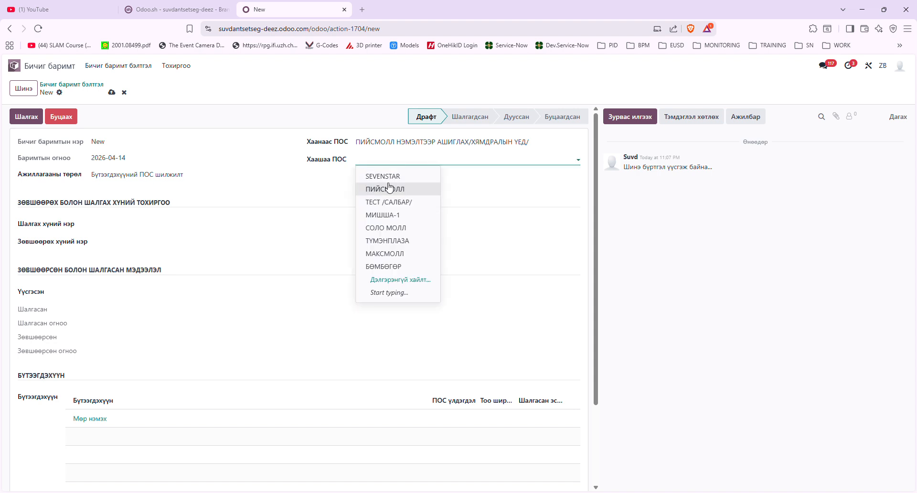
{"action": "left_click", "coordinate": [394, 217]}
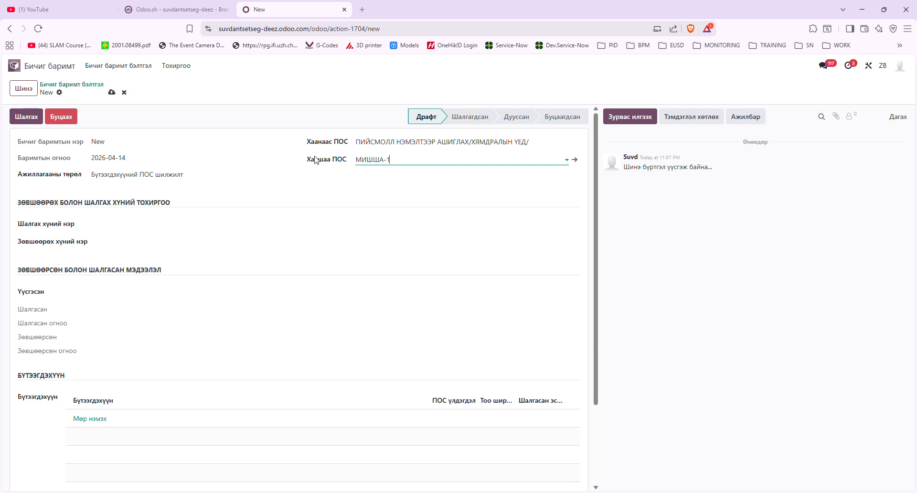
{"action": "left_click", "coordinate": [121, 230]}
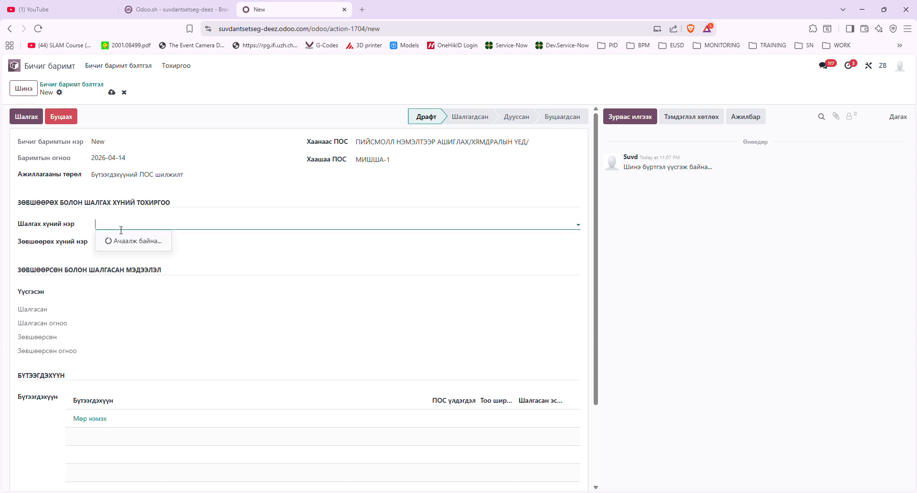
{"action": "left_click", "coordinate": [126, 245]}
{"action": "left_click", "coordinate": [127, 246]}
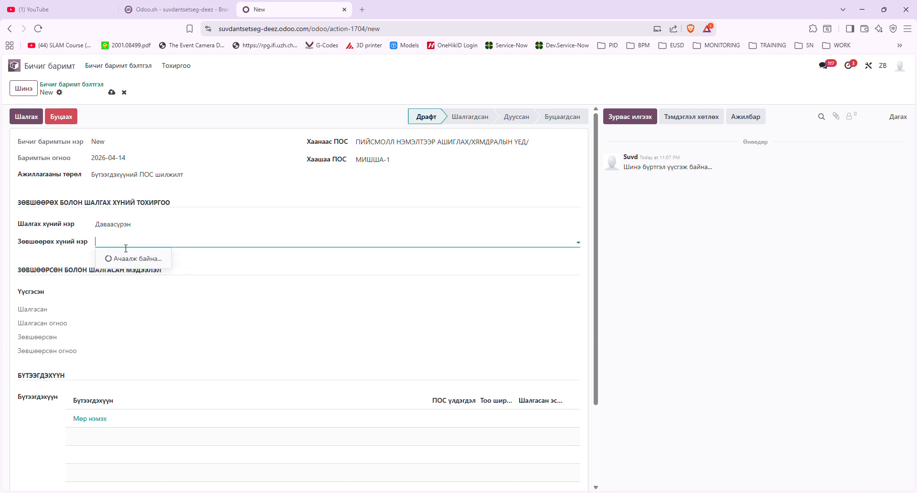
{"action": "left_click", "coordinate": [123, 269]}
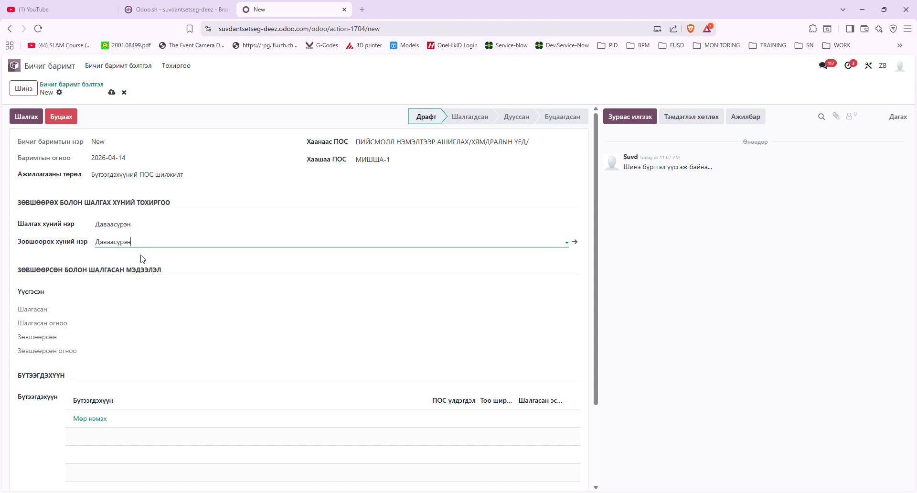
- Fill in the creator (Үүсгэсэн) by searching for the employee's name and picking a match
{"action": "left_click", "coordinate": [142, 297]}
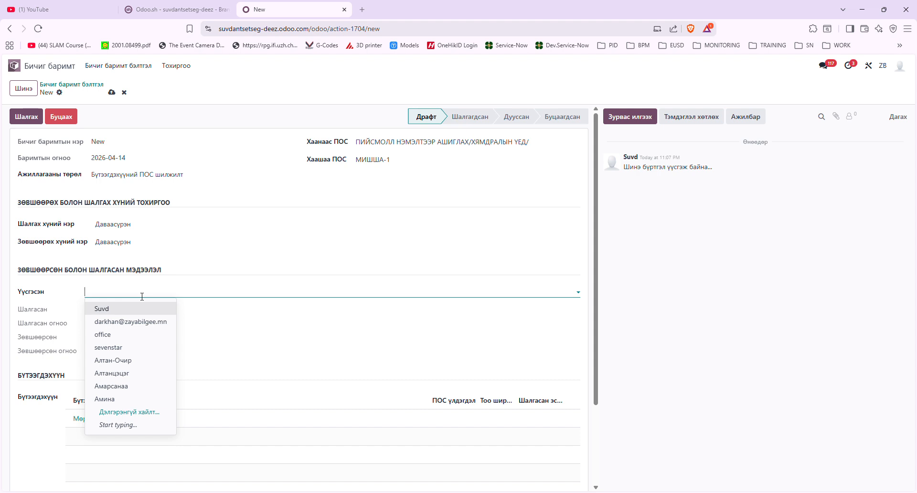
{"action": "type", "text": "Да"}
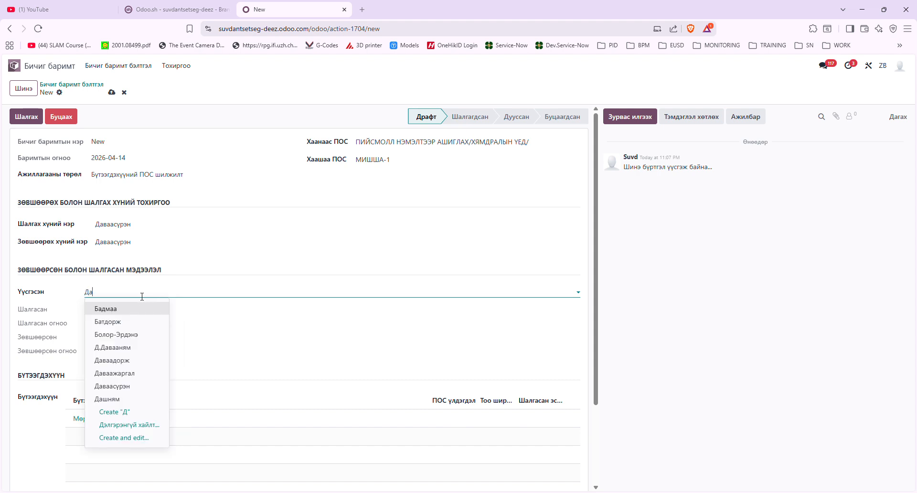
{"action": "type", "text": "ваа"}
{"action": "left_click", "coordinate": [132, 309]}
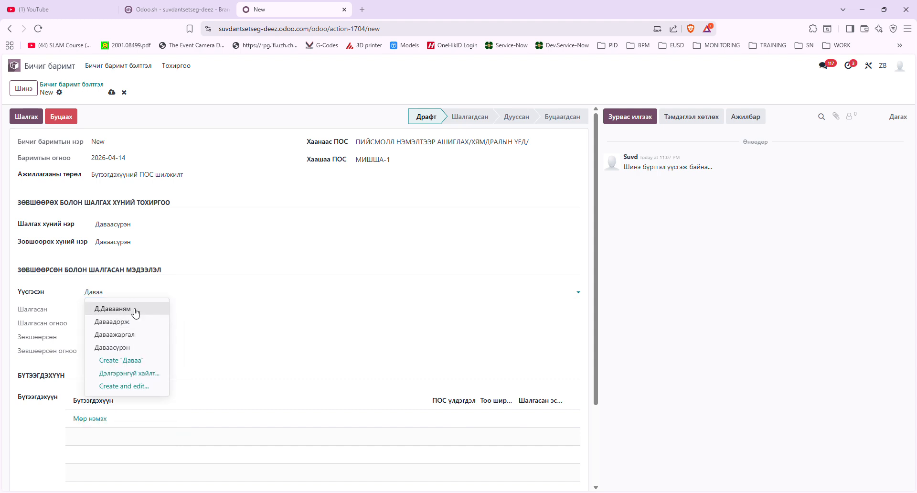
{"action": "left_click", "coordinate": [229, 345]}
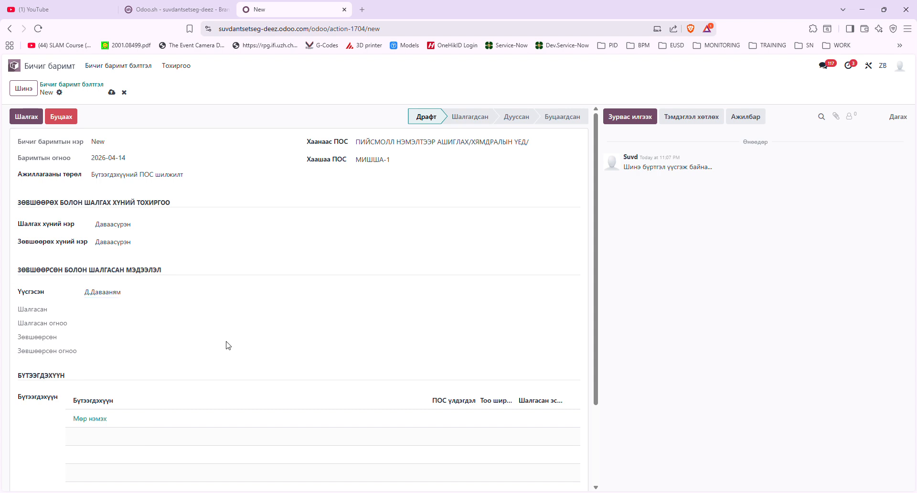
- Try to add TEACHER GIFT SET-1 as a product line of the transfer document
{"action": "scroll", "coordinate": [187, 346], "scroll_direction": "down", "scroll_amount": 2}
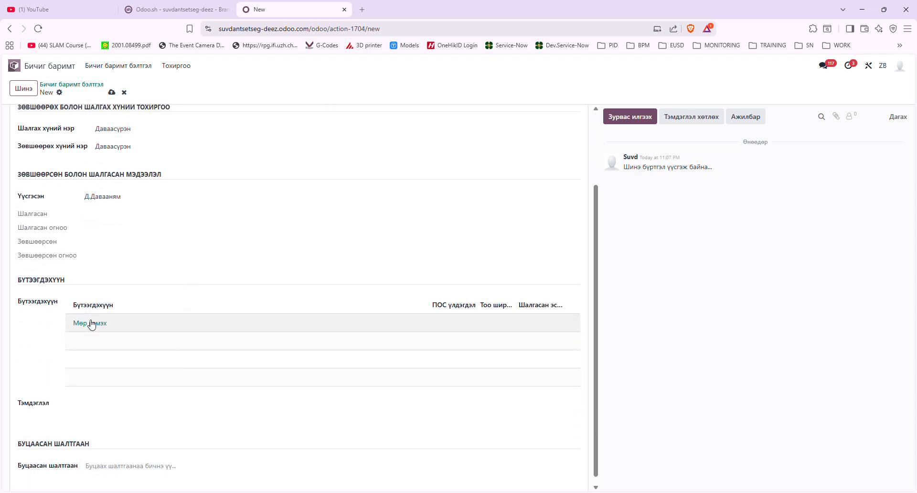
{"action": "left_click", "coordinate": [130, 329]}
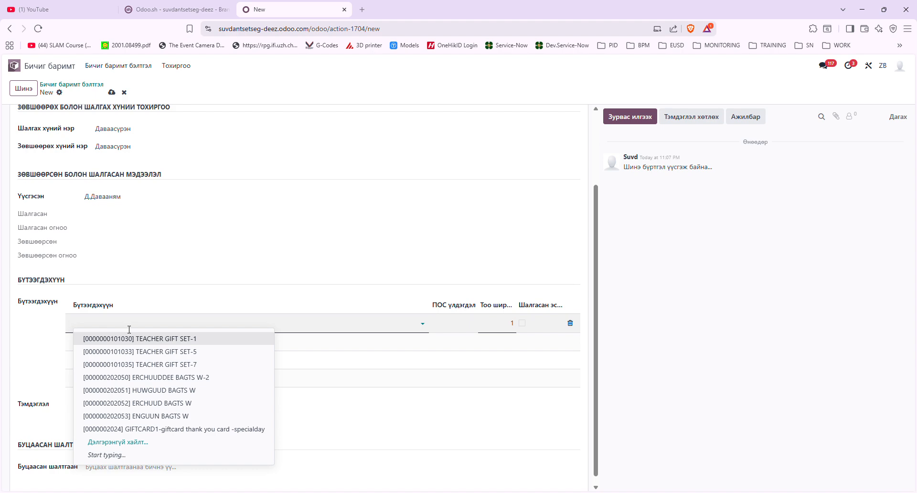
{"action": "left_click", "coordinate": [147, 339]}
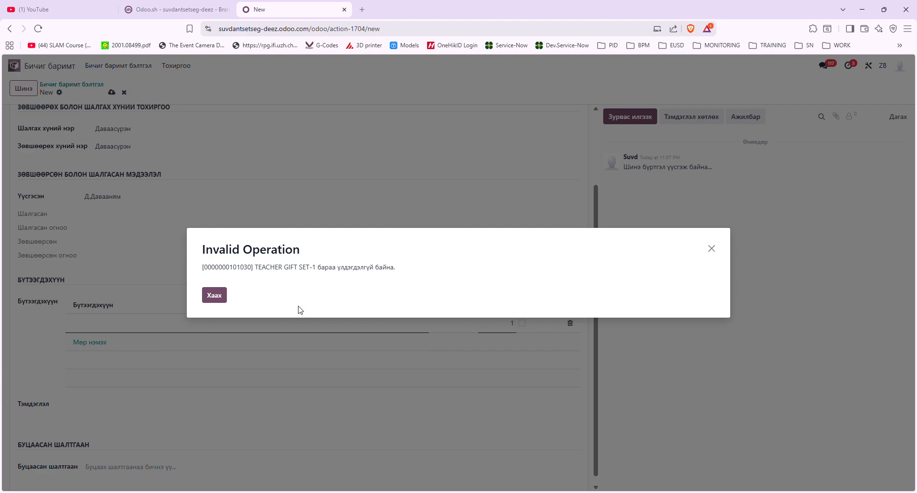
{"action": "left_click", "coordinate": [222, 296]}
- Try to add POP Craying Parade Toy to the product line, searching the products by 868
{"action": "left_click", "coordinate": [172, 325]}
{"action": "type", "text": "868"}
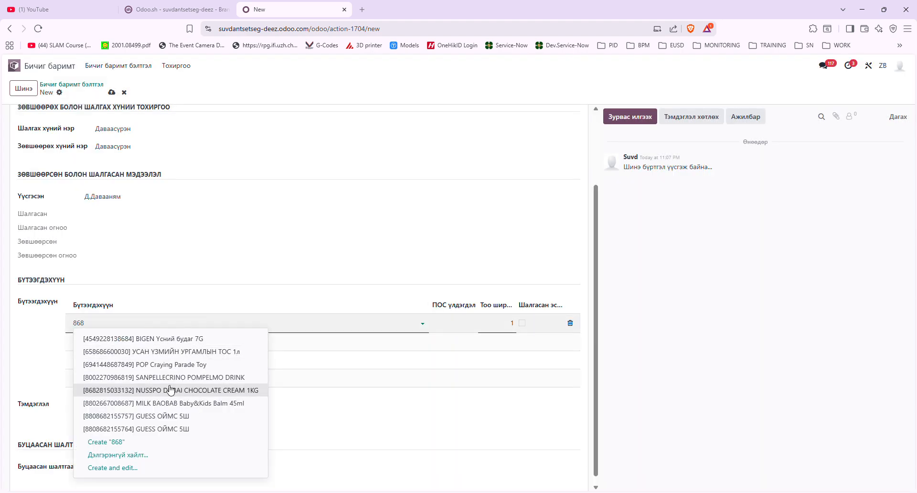
{"action": "left_click", "coordinate": [166, 365]}
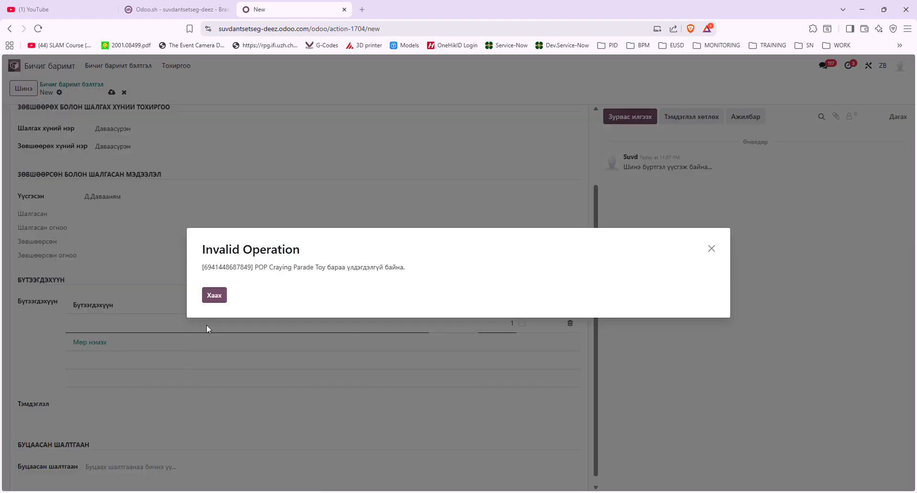
{"action": "left_click", "coordinate": [212, 296]}
- Try to add BALLEYS Cream Choco Cake Bars 10x2 to the product line, searching the products by 115
{"action": "left_click", "coordinate": [153, 323]}
{"action": "type", "text": "115"}
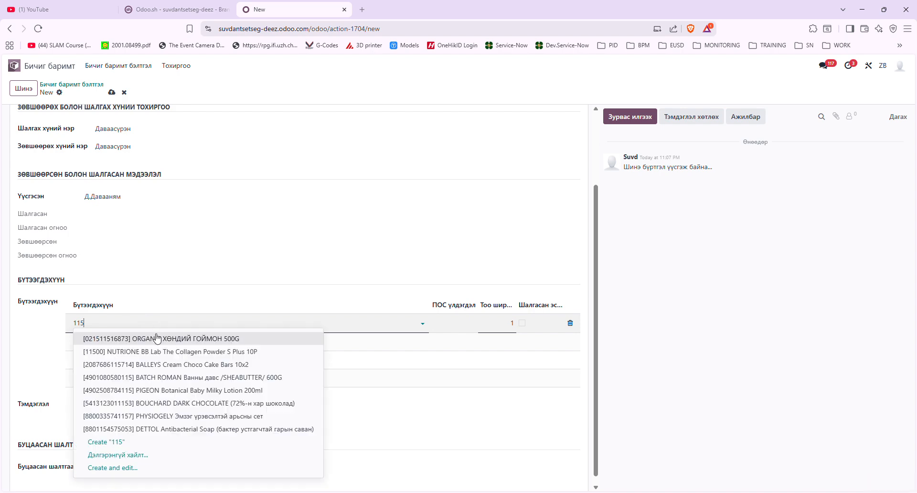
{"action": "left_click", "coordinate": [173, 365]}
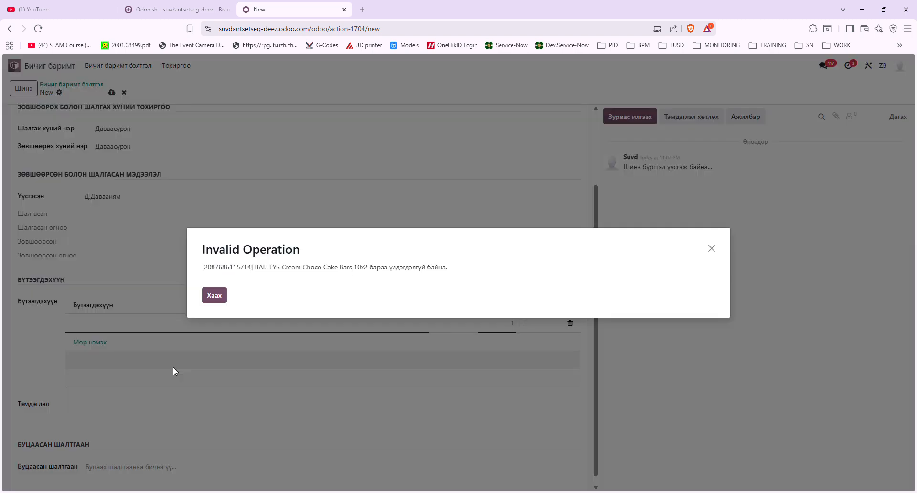
- Try to add ZB GIFT 0-100 to the product line, searching the products by 86
{"action": "left_click", "coordinate": [215, 295]}
{"action": "left_click", "coordinate": [139, 324]}
{"action": "type", "text": "86"}
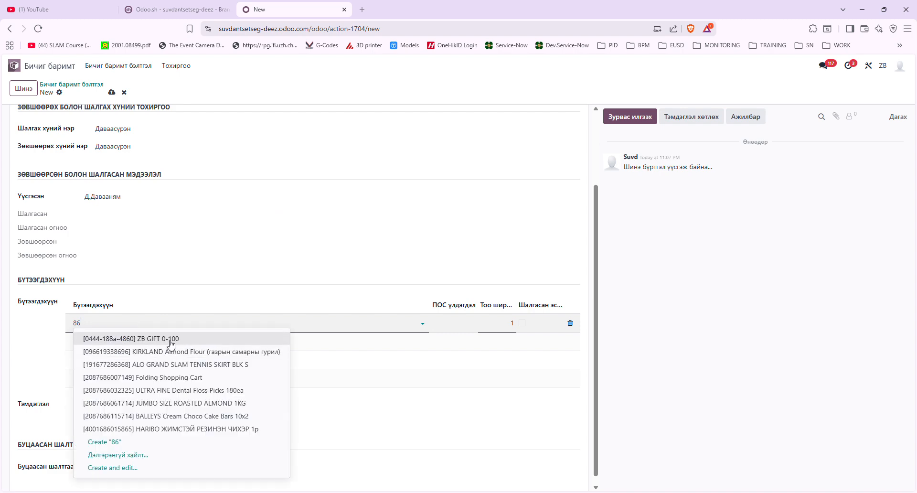
{"action": "left_click", "coordinate": [171, 342]}
- Try to add ALO GRAND SLAM TENNIS SKIRT BLK S to the product line, searching the products by 86
{"action": "left_click", "coordinate": [215, 295]}
{"action": "left_click", "coordinate": [154, 326]}
{"action": "type", "text": "86"}
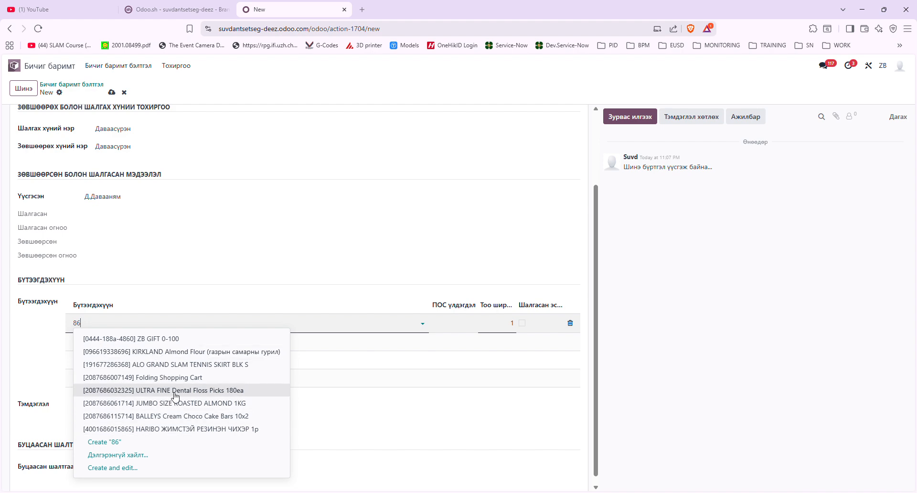
{"action": "left_click", "coordinate": [198, 367]}
- Add BIOHEAL Boh 3D Lifting Biotoksil PLGA Film Mask 27g to the transfer's product line, searching the products by 886
{"action": "left_click", "coordinate": [225, 300]}
{"action": "type", "text": "886"}
{"action": "left_click", "coordinate": [162, 338]}
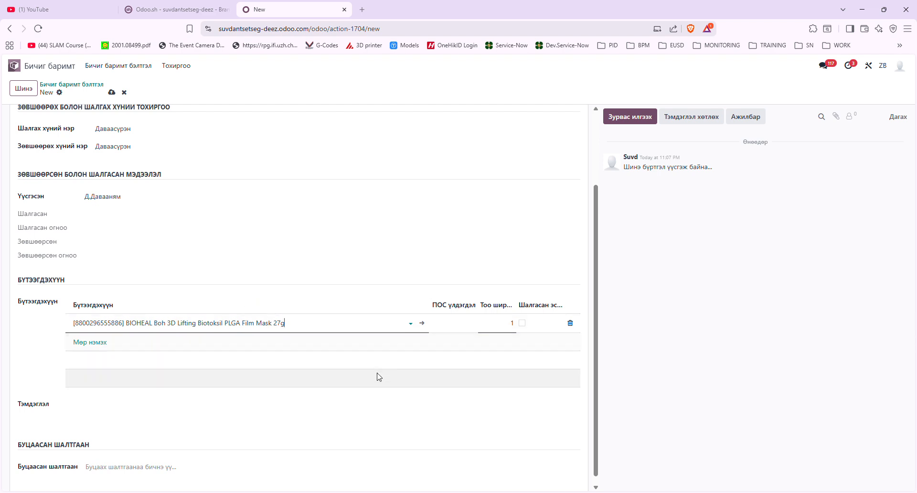
- Enter "Нөөц их байгаа учир шилжүүлэв" as the transfer's note (Тэмдэглэл) and save the document
{"action": "left_click", "coordinate": [143, 413]}
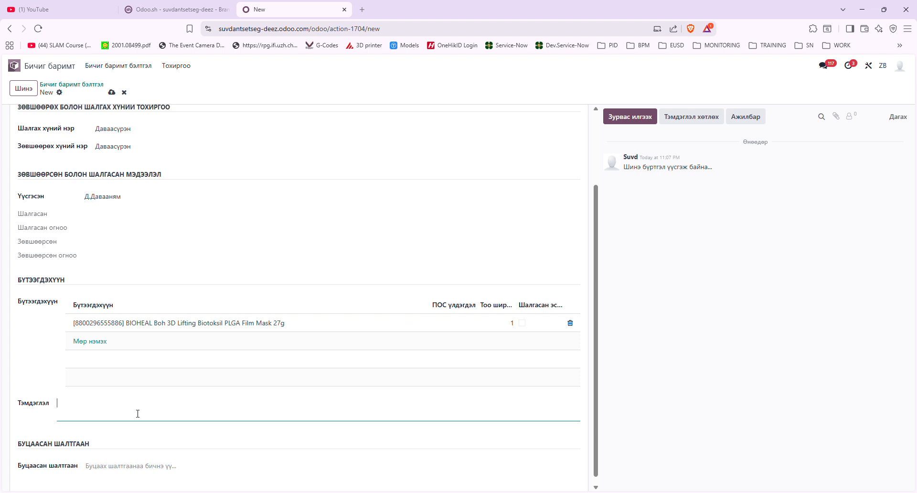
{"action": "type", "text": "Нөөц их байгаа учир шилжүүлэв"}
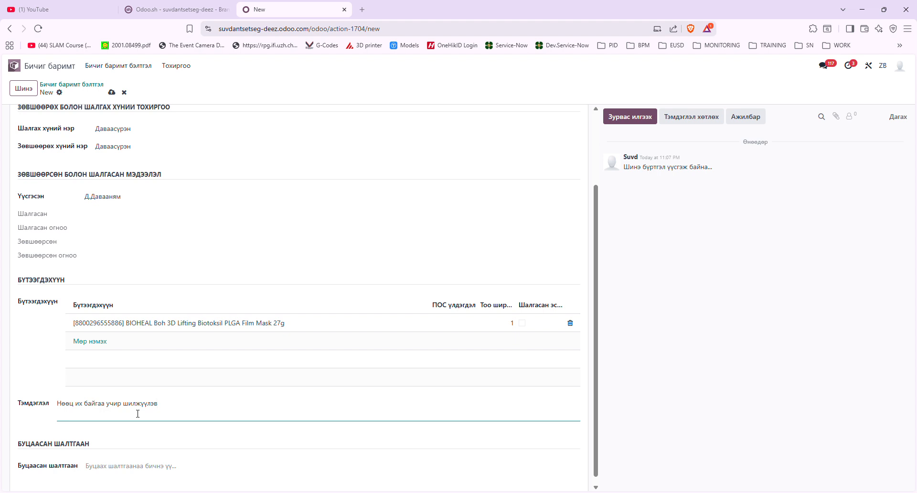
{"action": "left_click", "coordinate": [112, 93]}
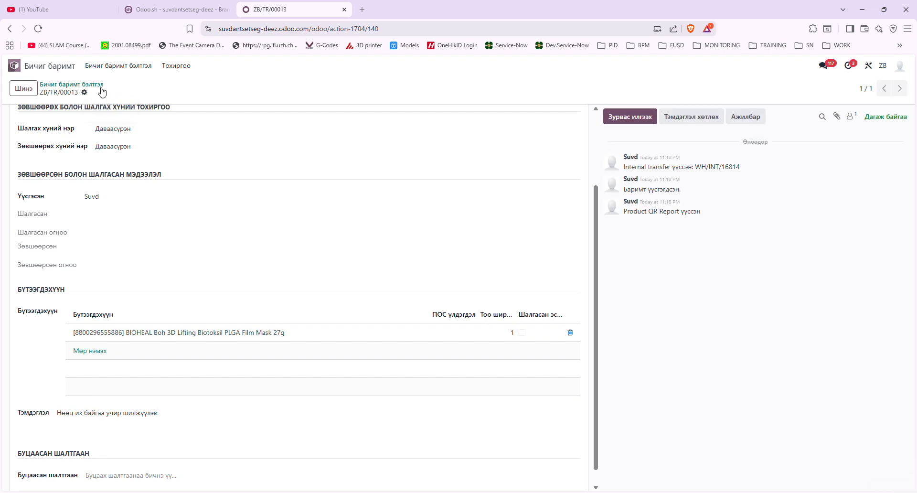
- Review the saved transfer ZB/TR/00013 from the document list, then return to the list
{"action": "left_click", "coordinate": [101, 89]}
{"action": "scroll", "coordinate": [143, 406], "scroll_direction": "down", "scroll_amount": 1}
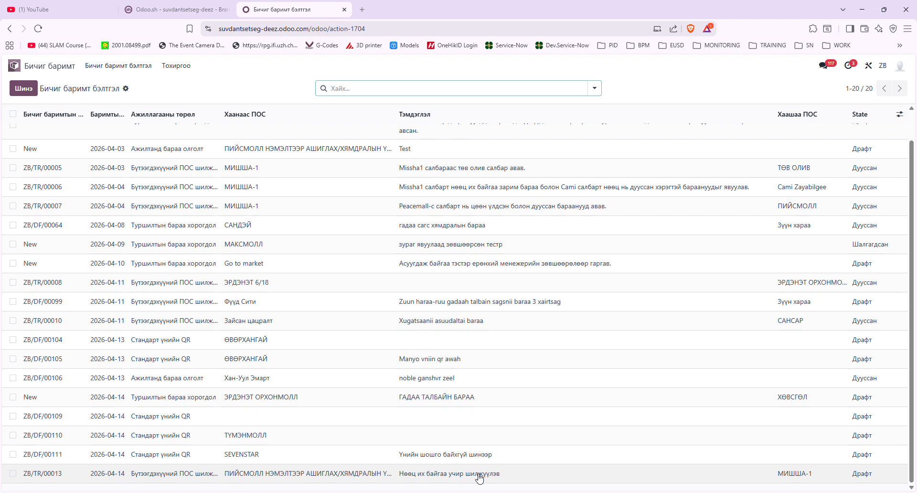
{"action": "left_click", "coordinate": [363, 472]}
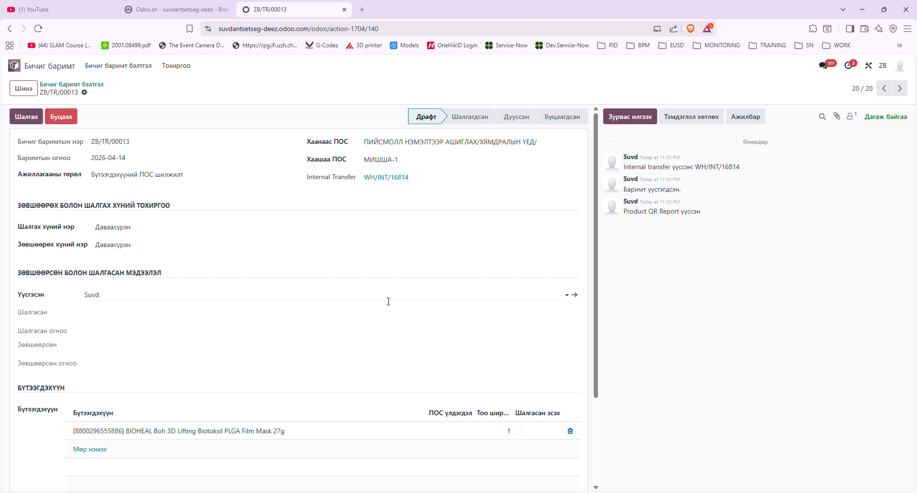
{"action": "left_click", "coordinate": [62, 84]}
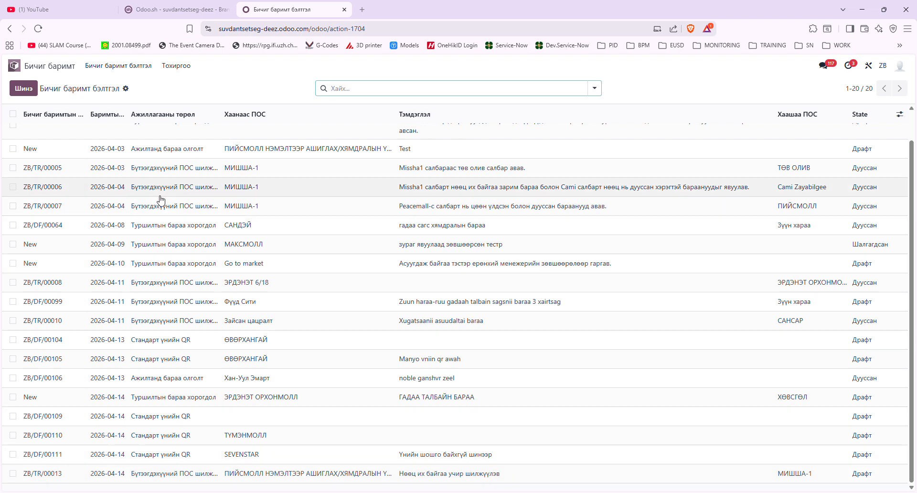
- Create a new document of type Ажилтанд бараа олголт and fill in the receiving employee (Ажилтан) by searching for the name
{"action": "left_click", "coordinate": [38, 90]}
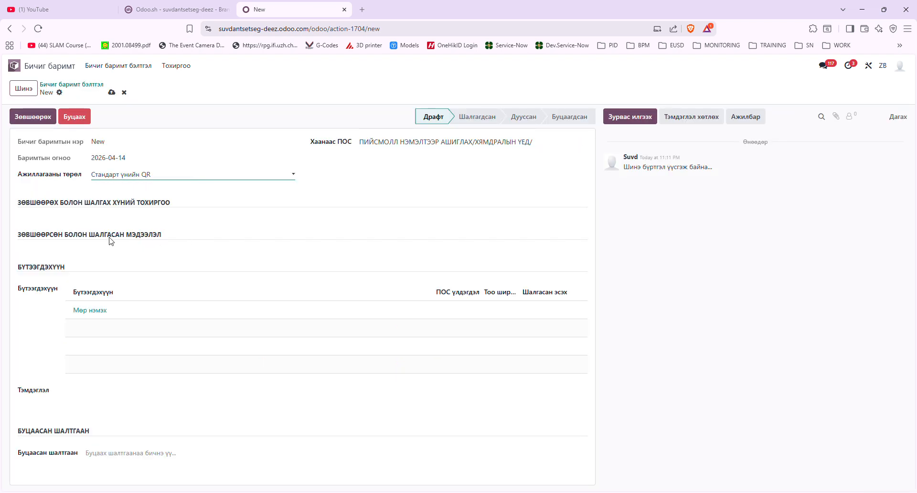
{"action": "left_click", "coordinate": [151, 245]}
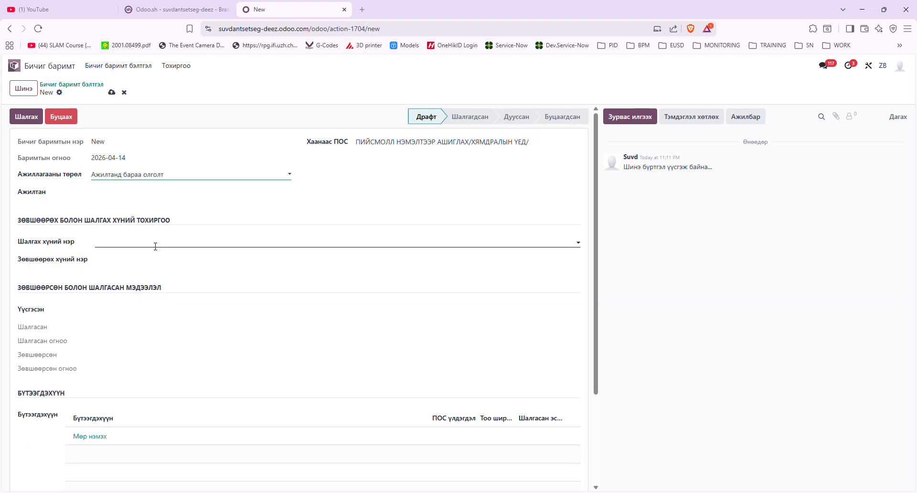
{"action": "left_click", "coordinate": [168, 199]}
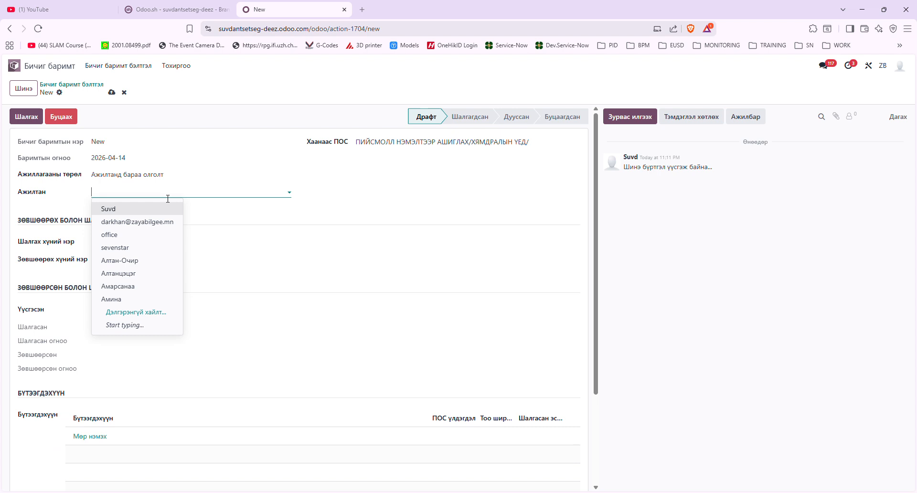
{"action": "type", "text": "Даваа"}
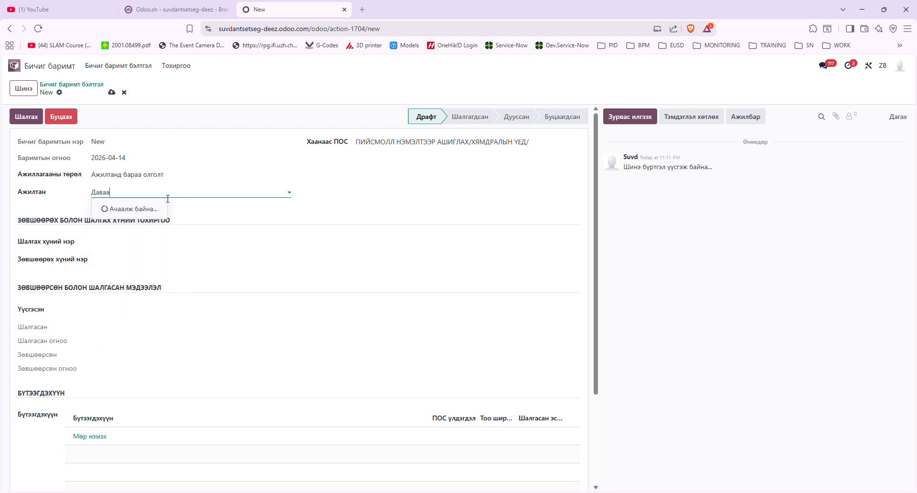
{"action": "left_click", "coordinate": [156, 209]}
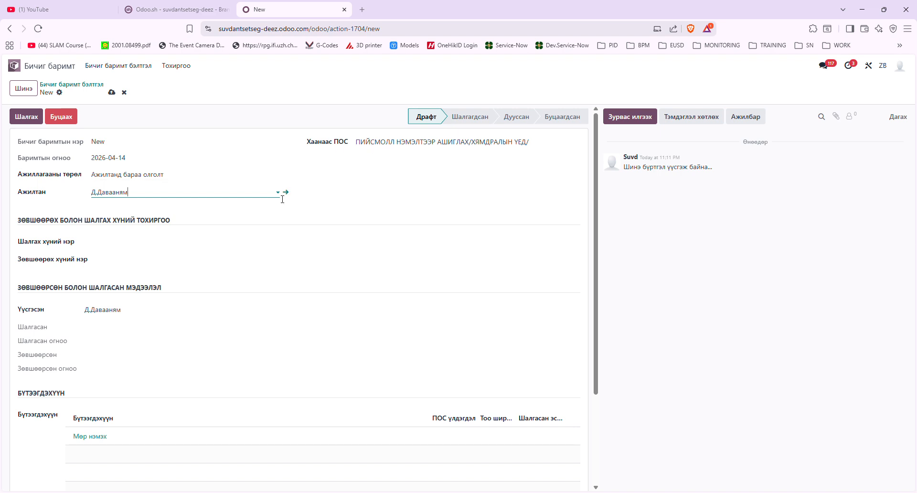
- Choose the same person as checker (Шалгах хүний нэр) and approver (Зөвшөөрөх хүний нэр), the second entry in the checker's list
{"action": "left_click", "coordinate": [174, 243]}
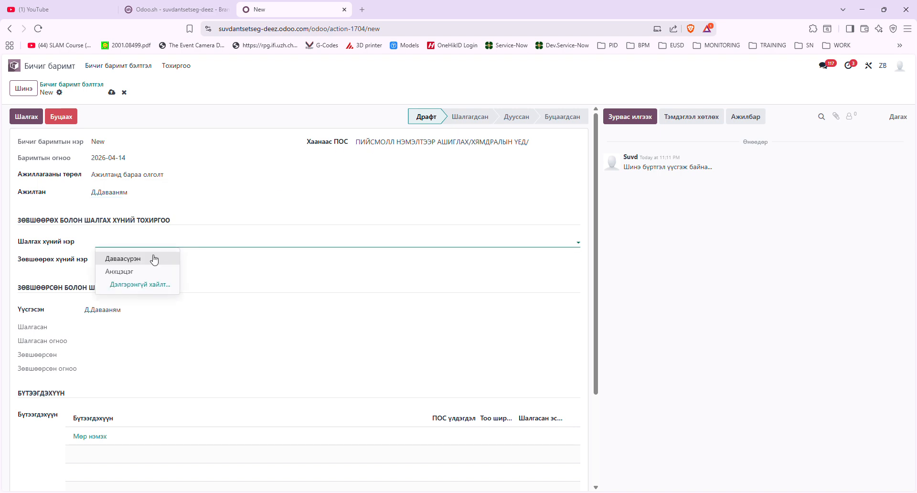
{"action": "left_click", "coordinate": [138, 271]}
{"action": "left_click", "coordinate": [140, 265]}
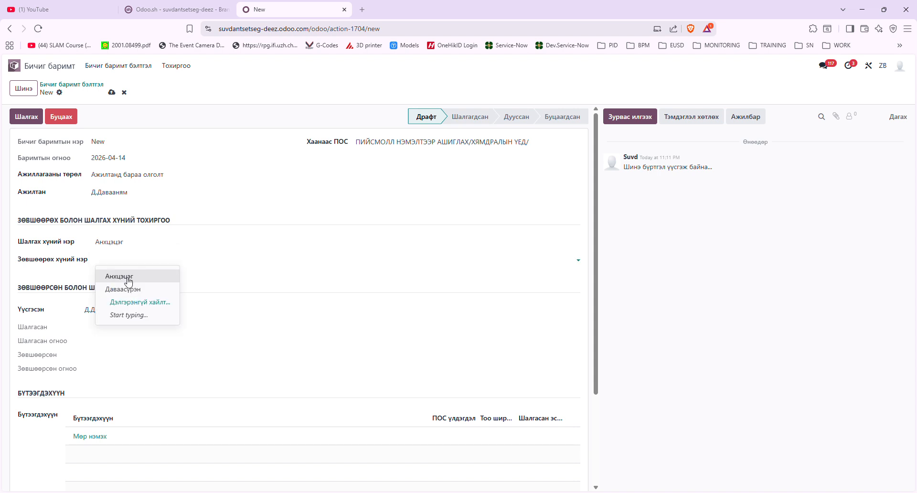
{"action": "left_click", "coordinate": [128, 278]}
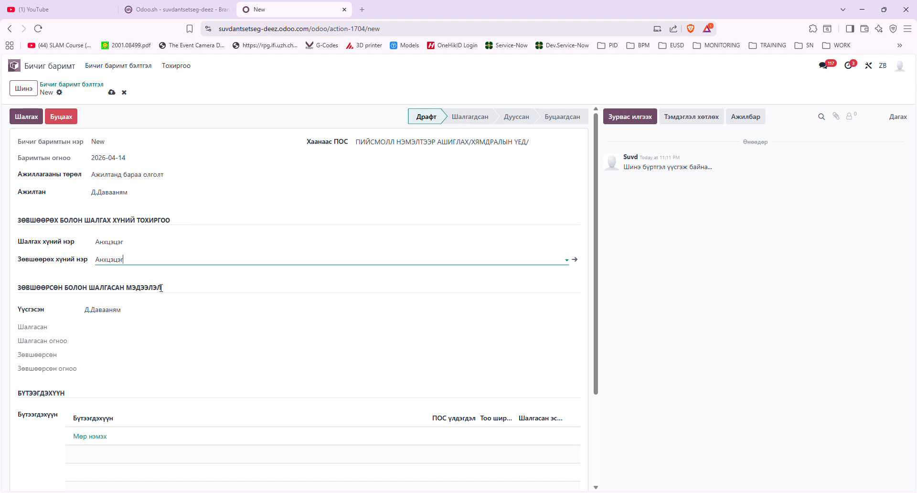
- Add BIOHEAL Boh 3D Lifting Biotoksil PLGA Film Mask 27g as a product line of the employee document, searching by 886
{"action": "scroll", "coordinate": [167, 294], "scroll_direction": "down", "scroll_amount": 1}
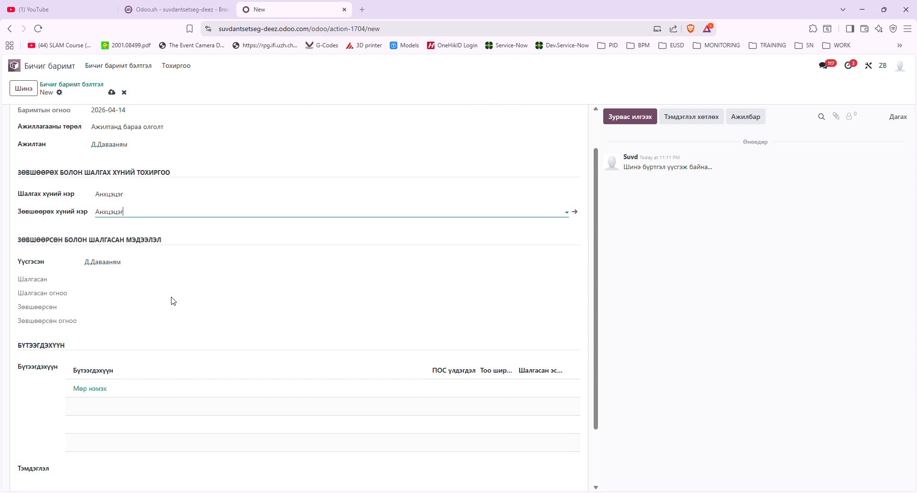
{"action": "scroll", "coordinate": [174, 301], "scroll_direction": "up", "scroll_amount": 1}
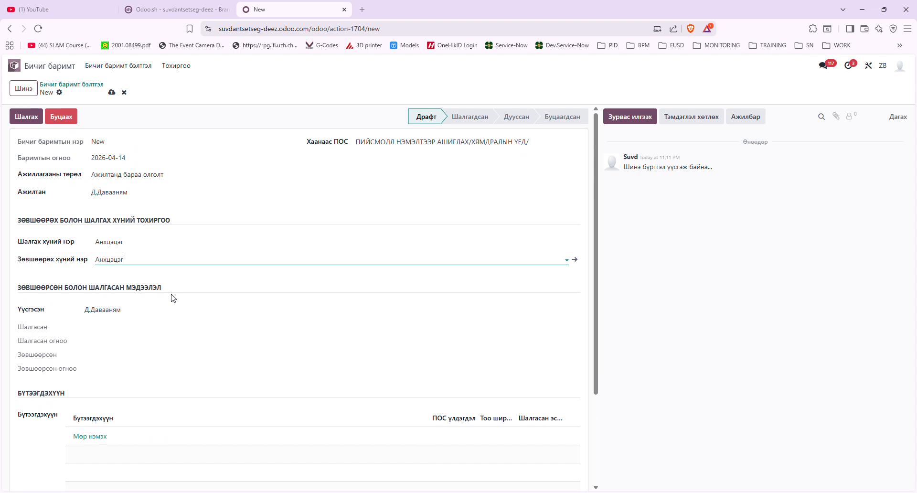
{"action": "scroll", "coordinate": [173, 298], "scroll_direction": "down", "scroll_amount": 3}
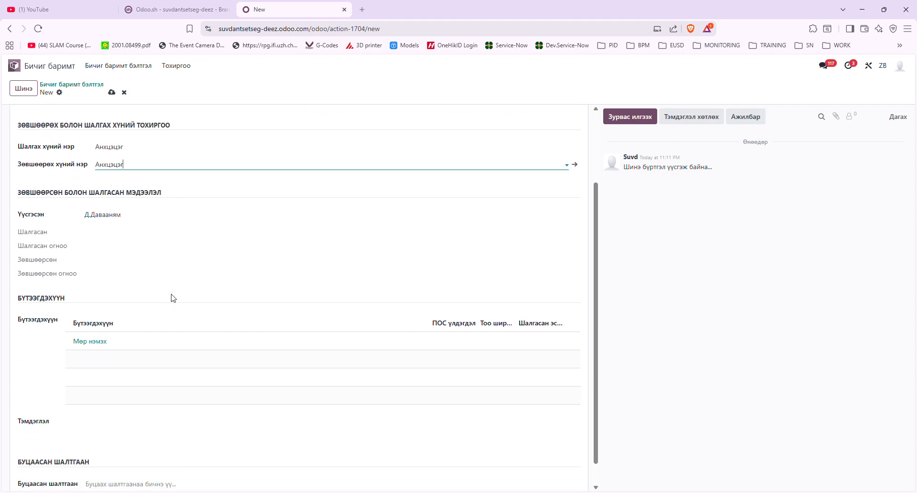
{"action": "left_click", "coordinate": [96, 322]}
{"action": "left_click", "coordinate": [96, 323]}
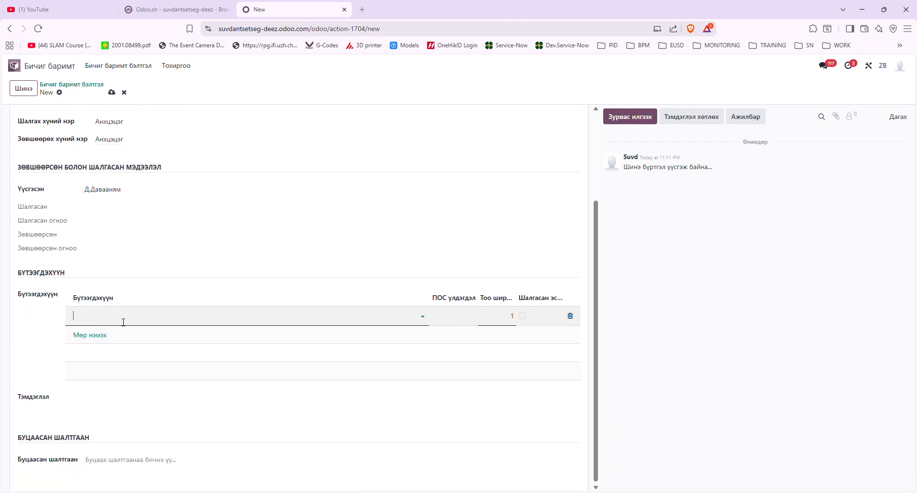
{"action": "type", "text": "886"}
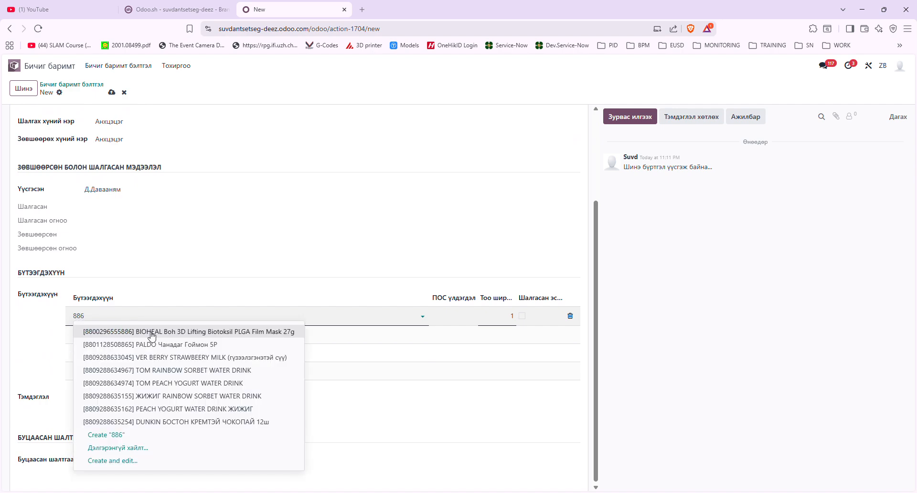
{"action": "left_click", "coordinate": [152, 337]}
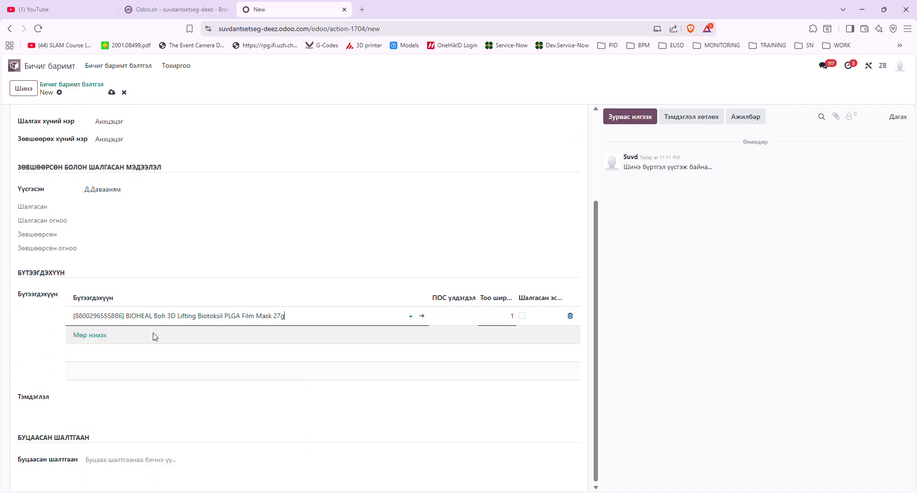
- Try to add TEACHER GIFT SET-1 as a second product line, then delete the empty line
{"action": "left_click", "coordinate": [95, 339]}
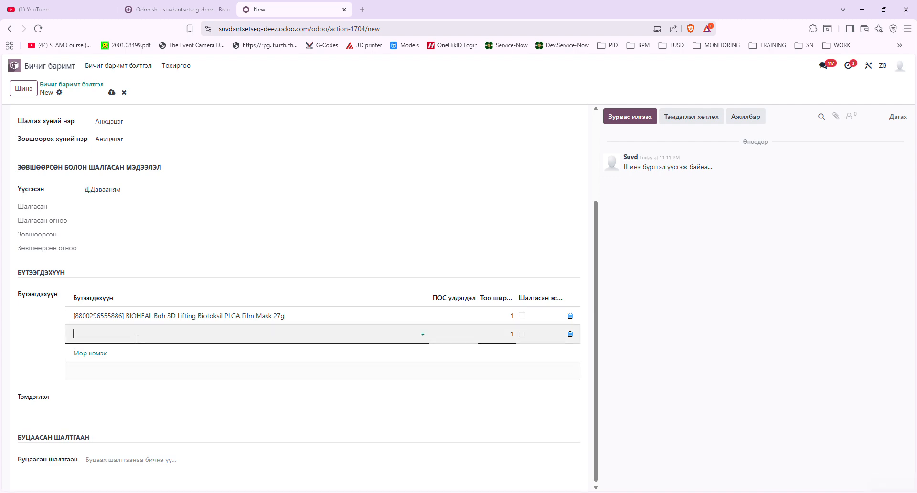
{"action": "left_click", "coordinate": [126, 348]}
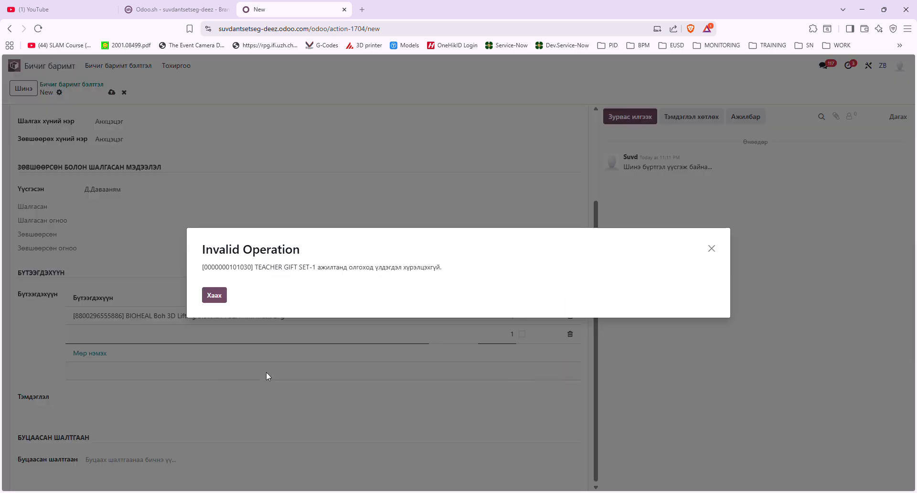
{"action": "left_click", "coordinate": [215, 296]}
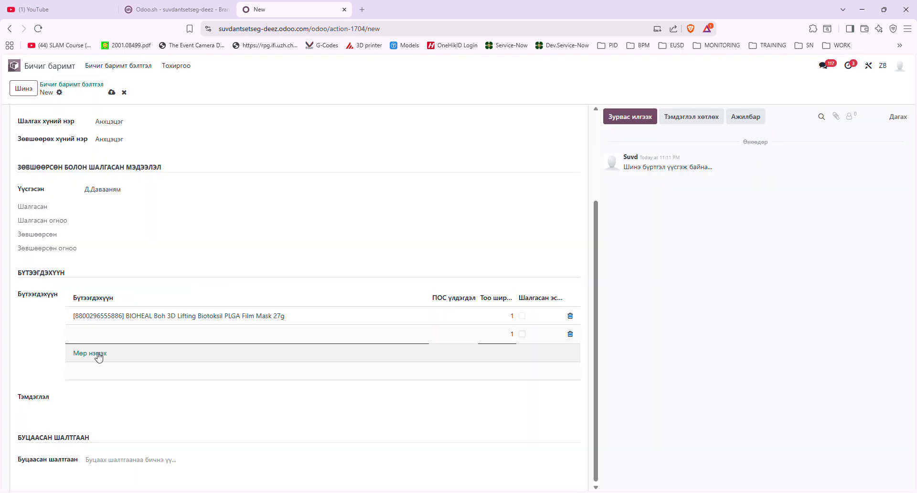
{"action": "left_click", "coordinate": [116, 336]}
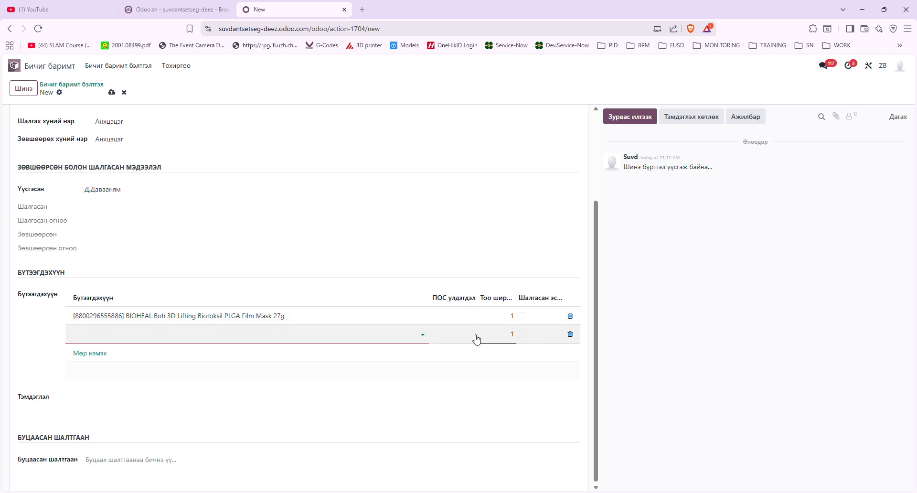
{"action": "left_click", "coordinate": [570, 334]}
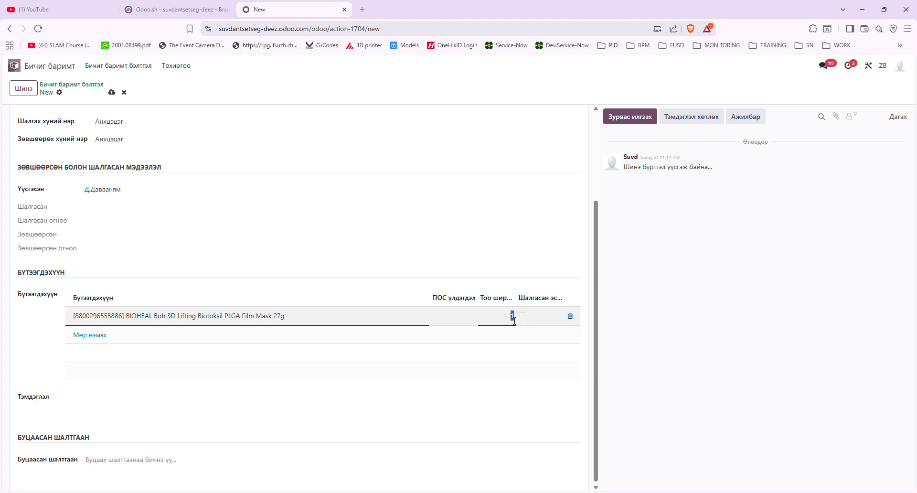
- Set the quantity of the BIOHEAL film mask line to 15
{"action": "type", "text": "151"}
{"action": "key", "text": "BackSpace"}
{"action": "left_click", "coordinate": [528, 256]}
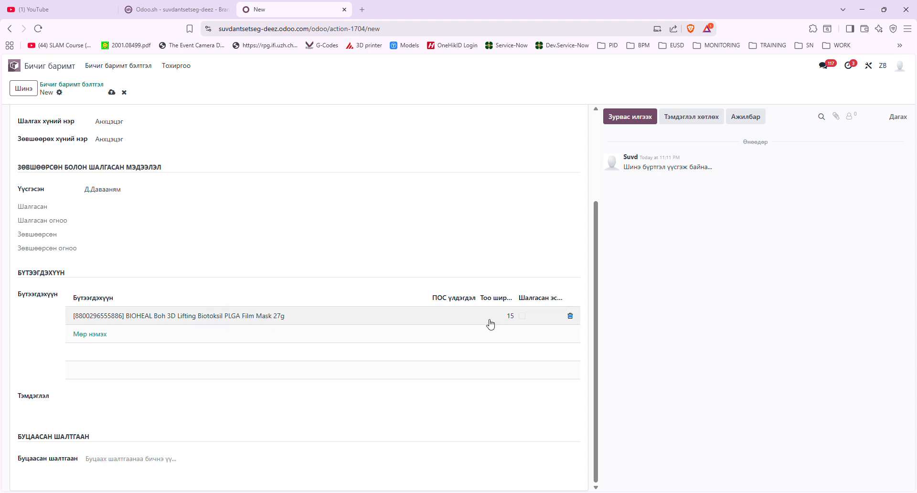
- Enter "Зээлээр авах хүсэлтэй" as the employee document's note (Тэмдэглэл) and save the document
{"action": "left_click", "coordinate": [186, 400]}
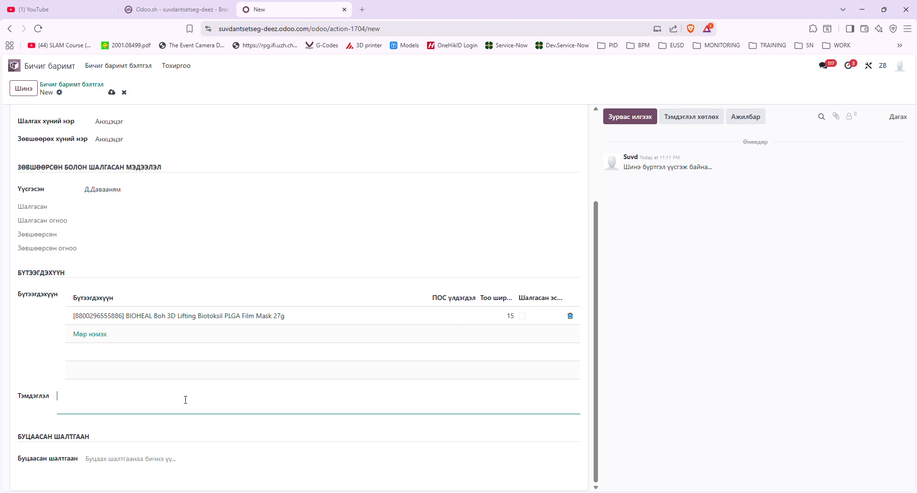
{"action": "type", "text": "Зөөлөөр авах хүсэлтэй"}
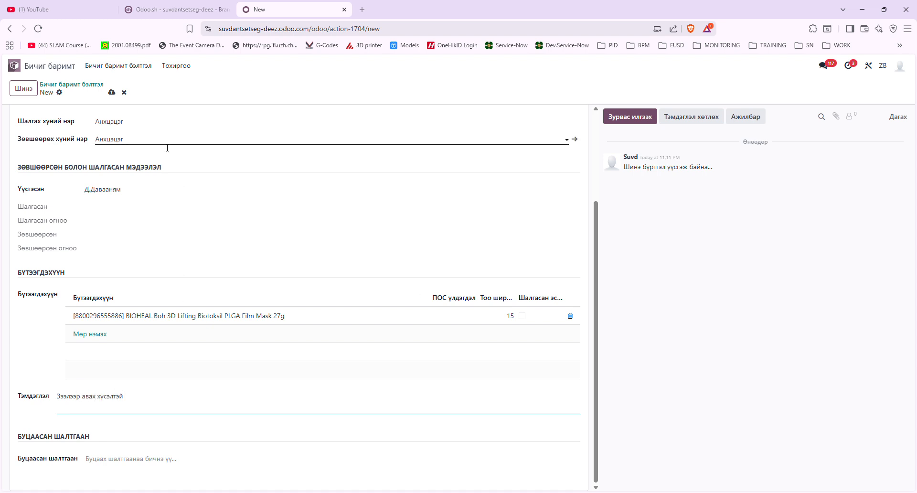
{"action": "left_click", "coordinate": [116, 95]}
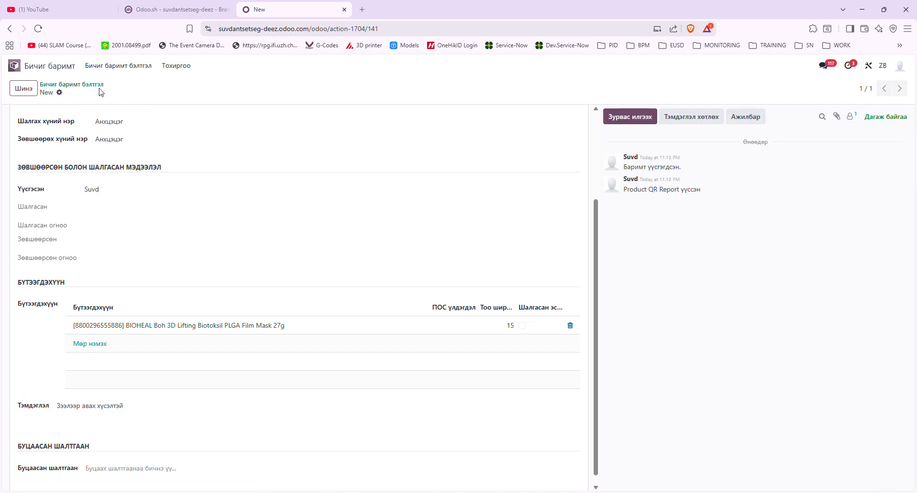
- Return to the document list and create another document with the operation type Туршилтын бараа хорогдол
{"action": "left_click", "coordinate": [98, 86]}
{"action": "scroll", "coordinate": [240, 345], "scroll_direction": "down", "scroll_amount": 1}
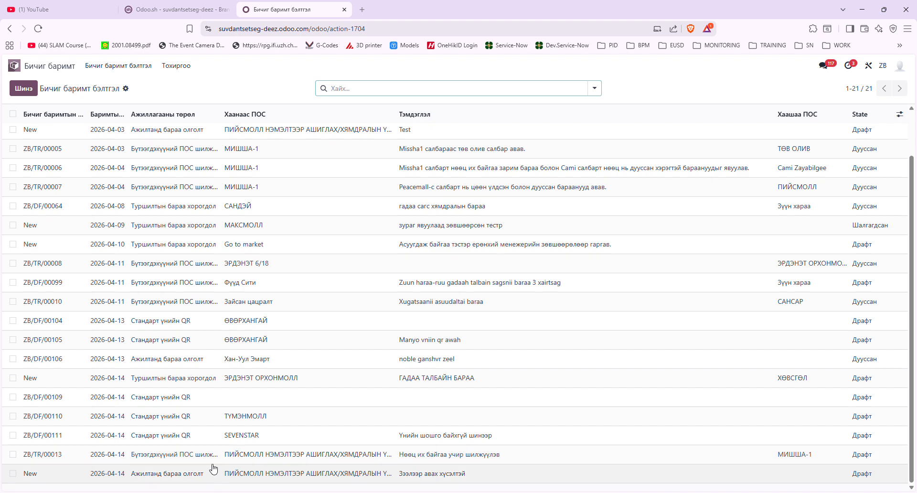
{"action": "left_click", "coordinate": [23, 89]}
{"action": "left_click", "coordinate": [168, 184]}
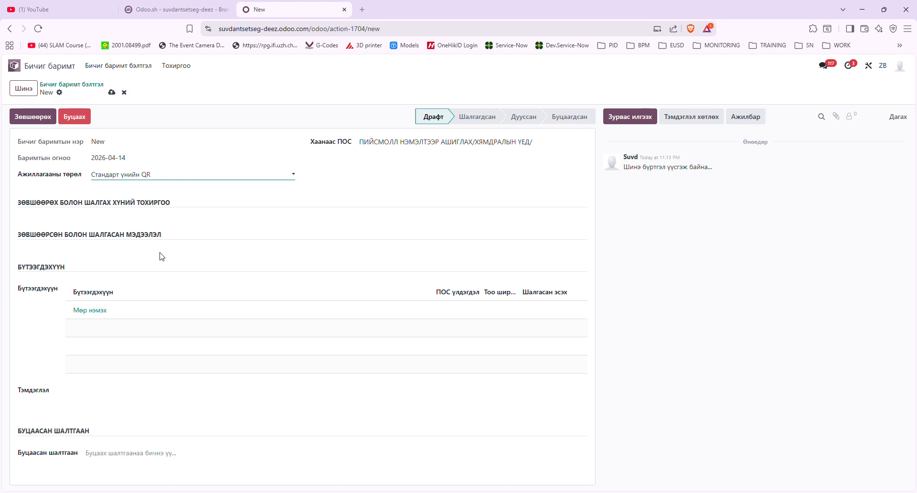
{"action": "left_click", "coordinate": [160, 253]}
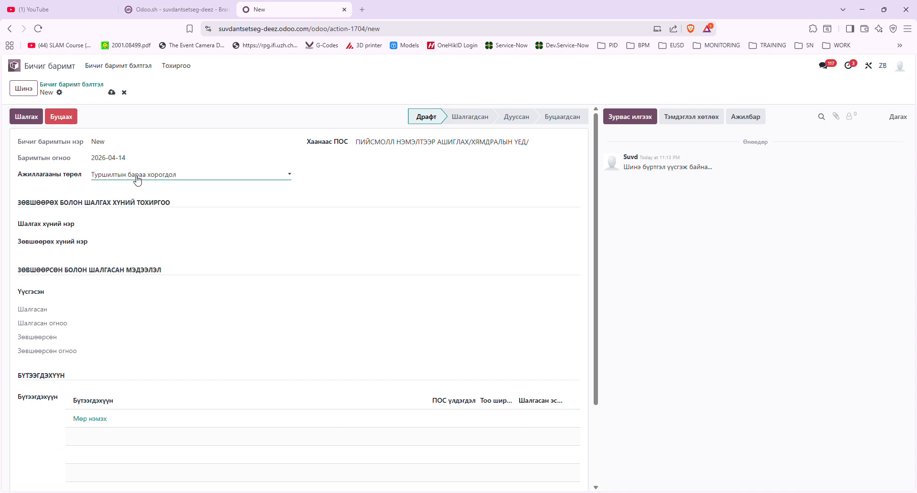
- Assign the same staff member as the document's checker (Шалгах хүний нэр) and approver (Зөвшөөрөх хүний нэр)
{"action": "left_click", "coordinate": [140, 229]}
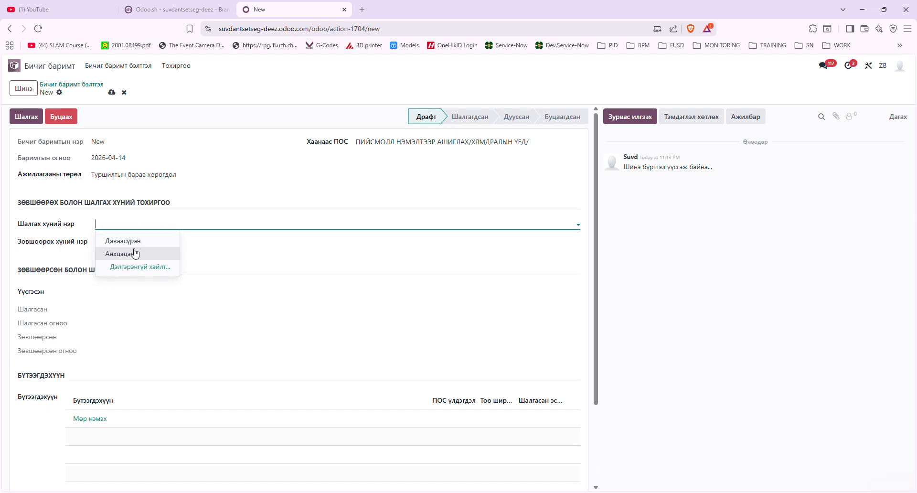
{"action": "left_click", "coordinate": [136, 254]}
{"action": "left_click", "coordinate": [135, 249]}
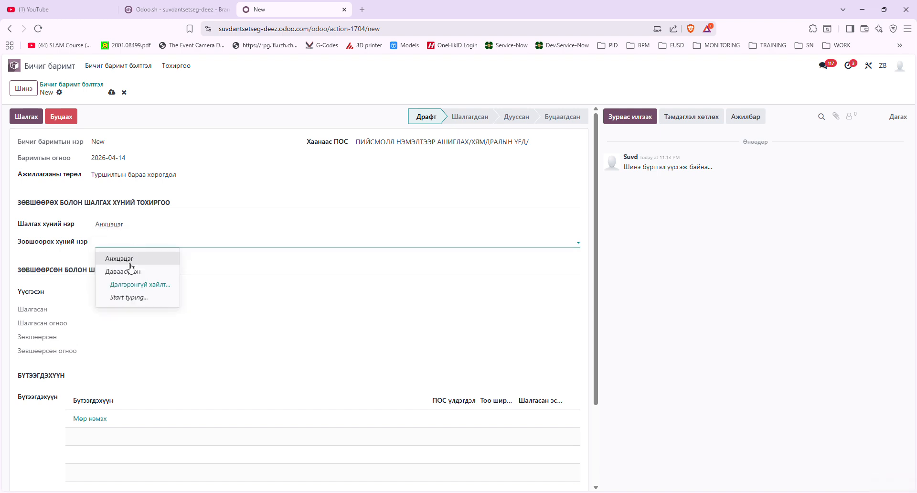
{"action": "left_click", "coordinate": [128, 261]}
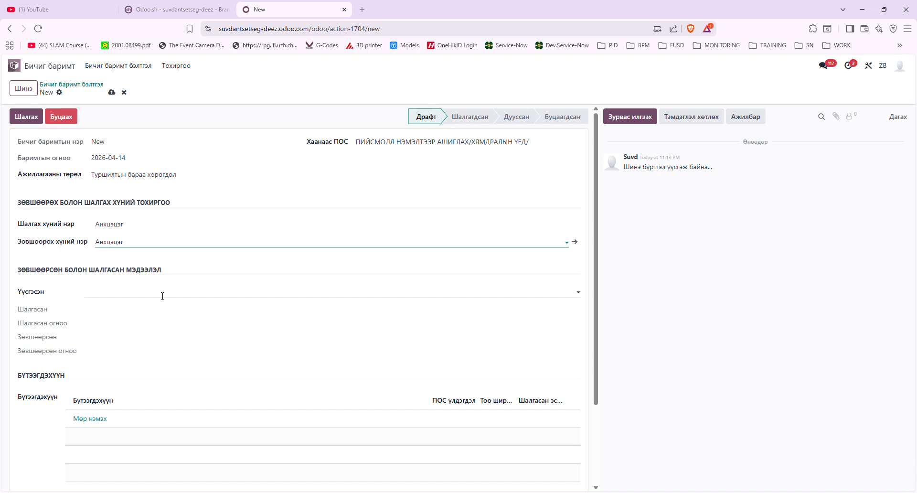
- Find an employee by a partial name and set that person as the document's creator (Үүсгэсэн)
{"action": "left_click", "coordinate": [163, 296]}
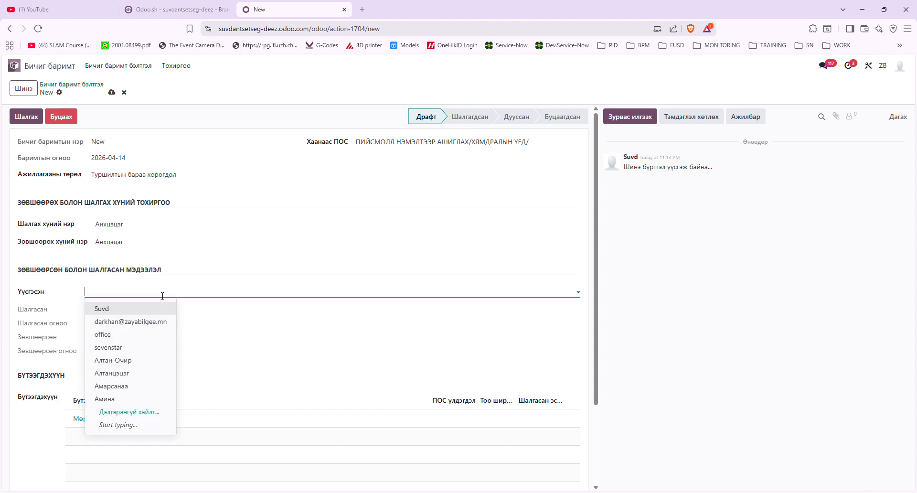
{"action": "type", "text": "Даваа"}
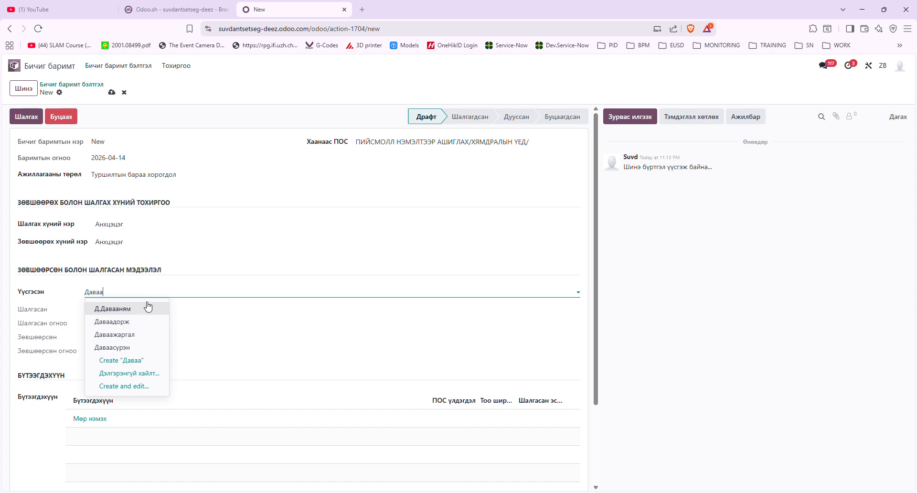
{"action": "left_click", "coordinate": [125, 309]}
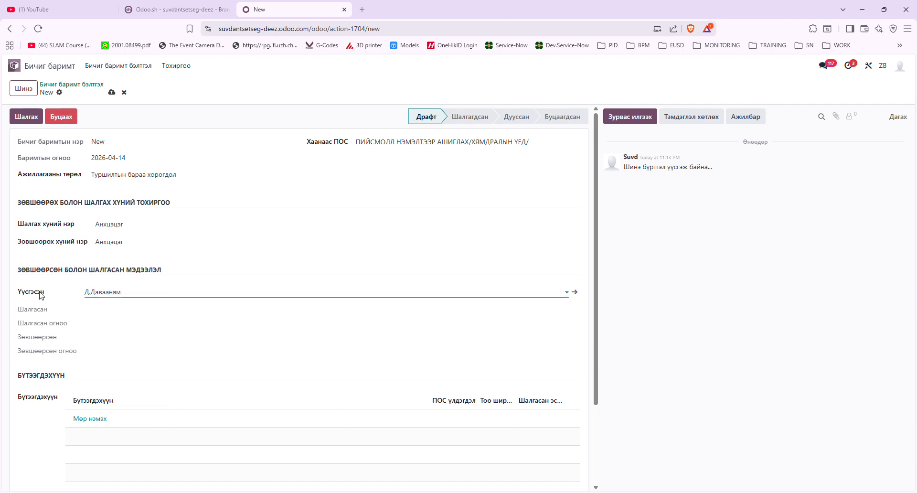
- Add a product line and try to select TEACHER GIFT SET-1 as its product
{"action": "scroll", "coordinate": [268, 335], "scroll_direction": "down", "scroll_amount": 2}
{"action": "left_click", "coordinate": [96, 316]}
{"action": "left_click", "coordinate": [140, 332]}
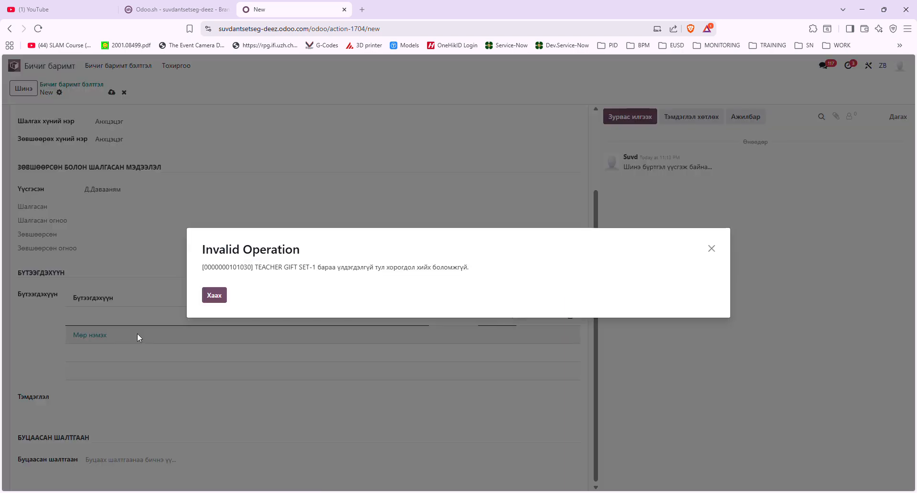
{"action": "left_click", "coordinate": [222, 304]}
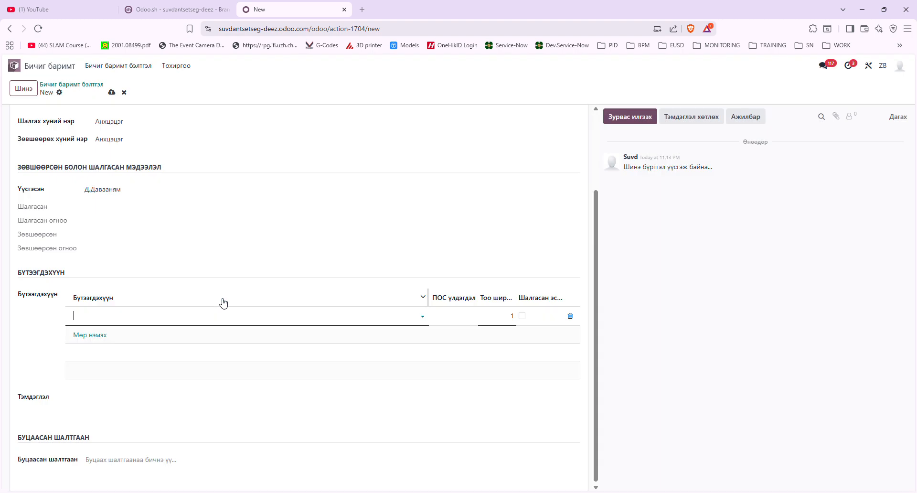
- Search products for 8886 and set the line to BIOHEAL Boh 3D Lifting Biotoksil PLGA Film Mask 27g with quantity 1
{"action": "left_click", "coordinate": [191, 320]}
{"action": "type", "text": "888"}
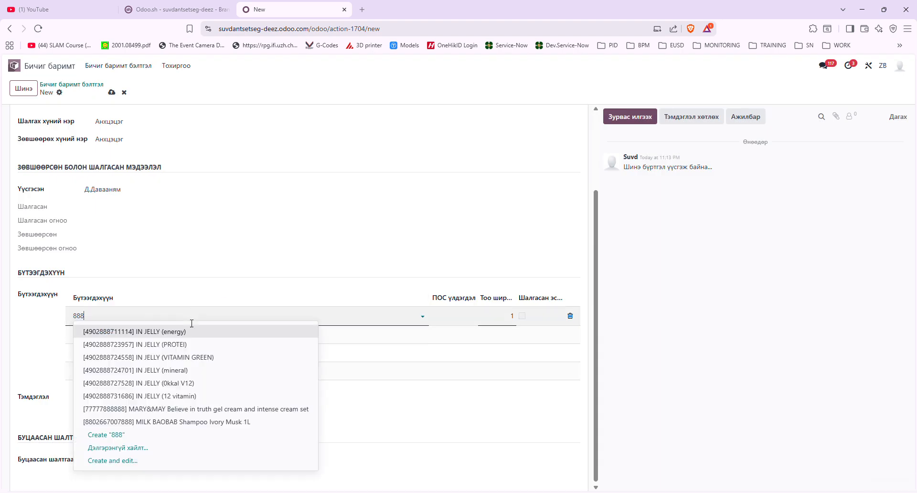
{"action": "type", "text": "6"}
{"action": "left_click", "coordinate": [192, 328]}
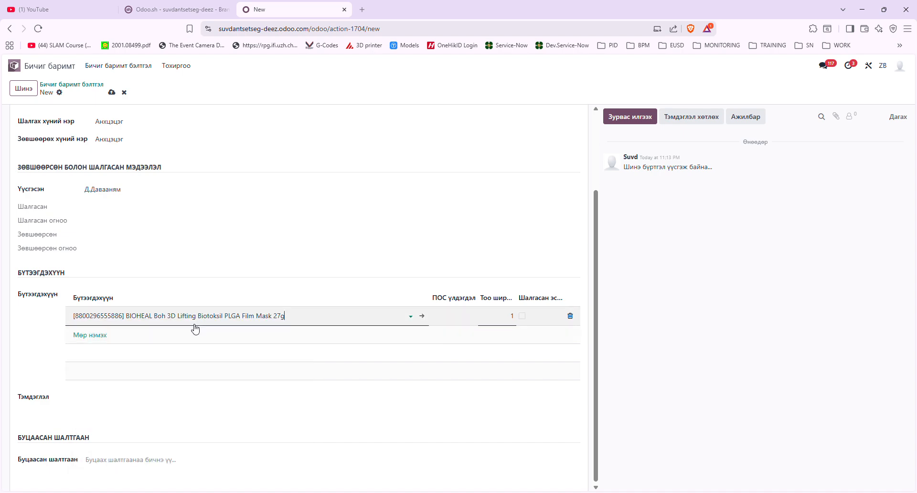
{"action": "left_click", "coordinate": [511, 317]}
{"action": "left_click", "coordinate": [315, 242]}
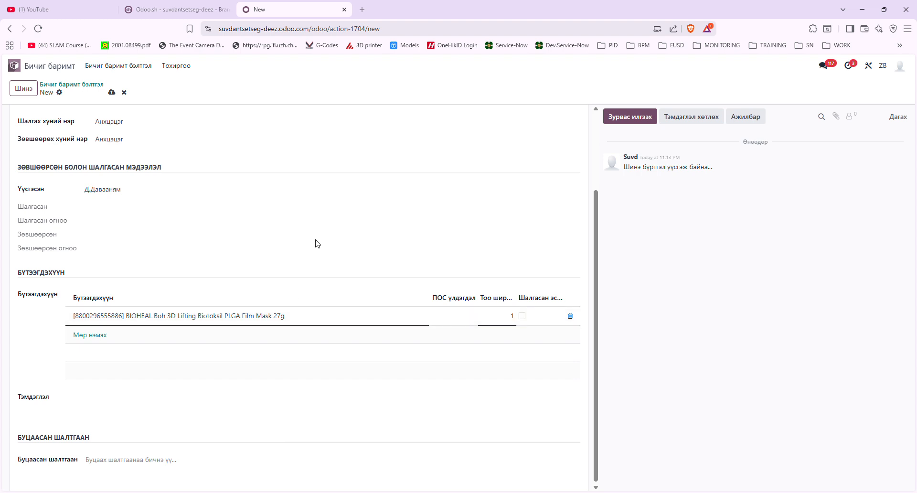
- Enter "Тестерийн бараа гаргах хүсэлтэй байна" as the write-off document's note (Тэмдэглэл)
{"action": "left_click", "coordinate": [174, 400]}
{"action": "type", "text": "Тесте"}
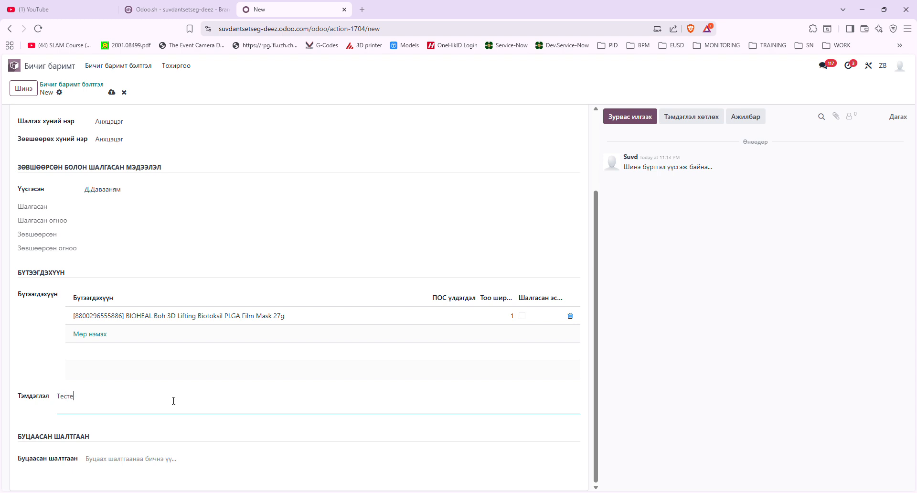
{"action": "type", "text": "рийн бараа гаргах хүсэлтэй байна"}
- Save the tester write-off document and return to the Бичиг баримт бэлтгэл list to see the newest entries
{"action": "left_click", "coordinate": [112, 95]}
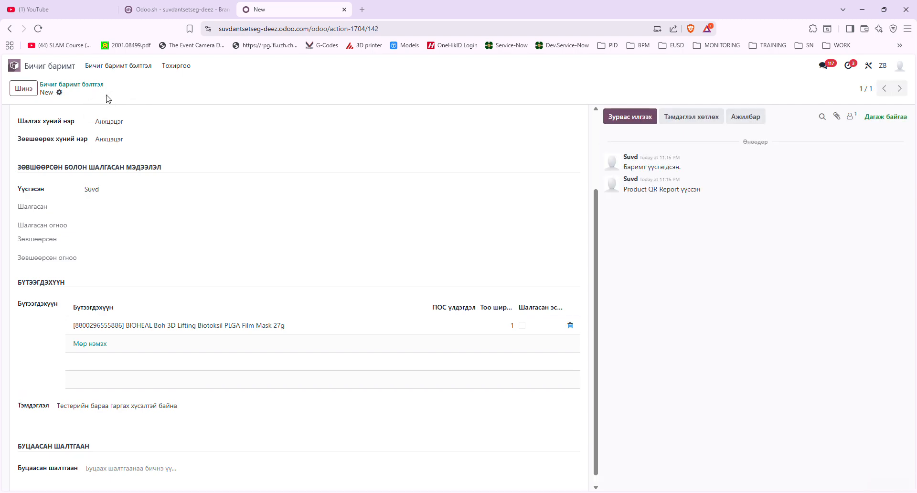
{"action": "left_click", "coordinate": [89, 85]}
{"action": "scroll", "coordinate": [285, 338], "scroll_direction": "down", "scroll_amount": 1}
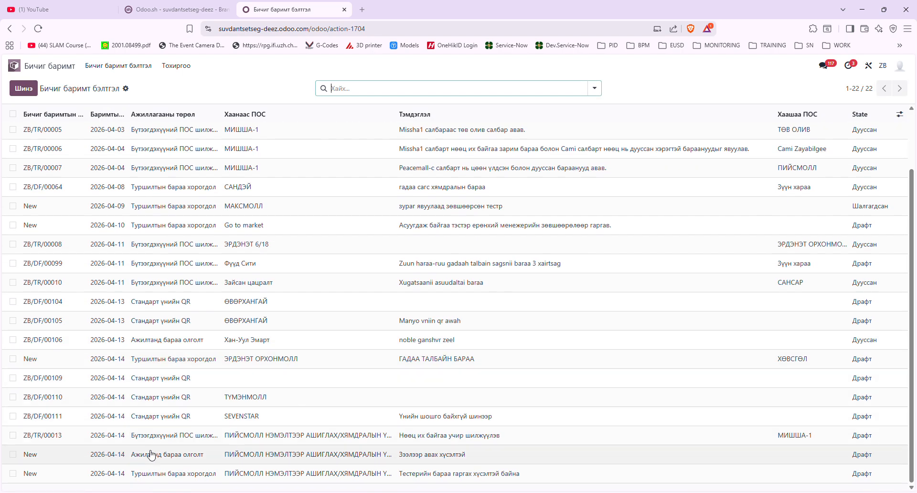